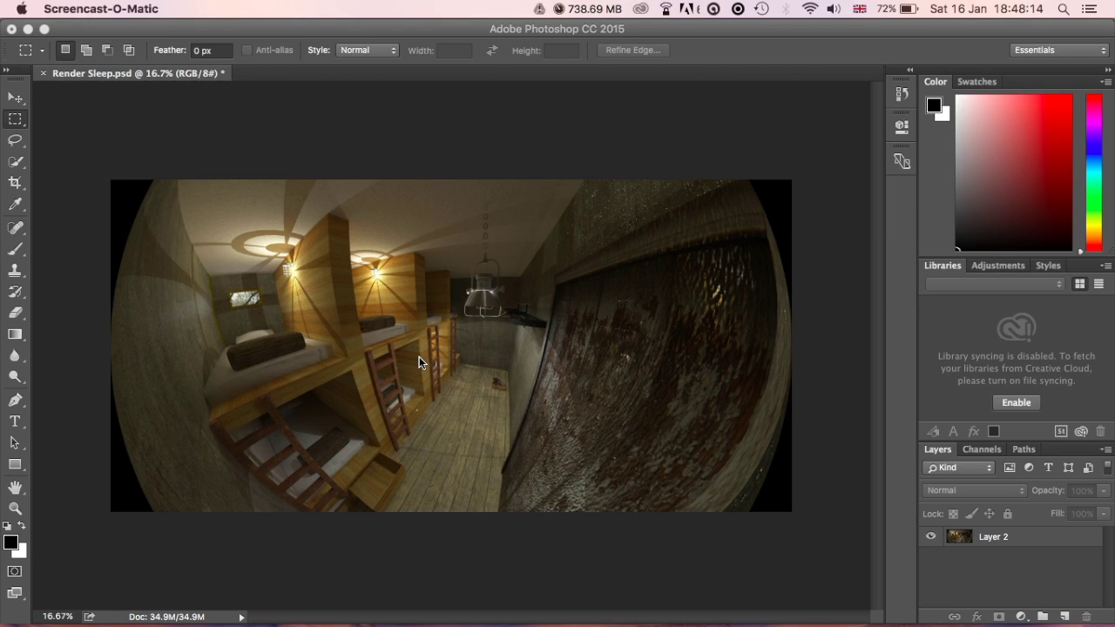
Step: Bring Photoshop into focus and make Layer 2 the active layer
left_click(513, 309)
left_click(418, 117)
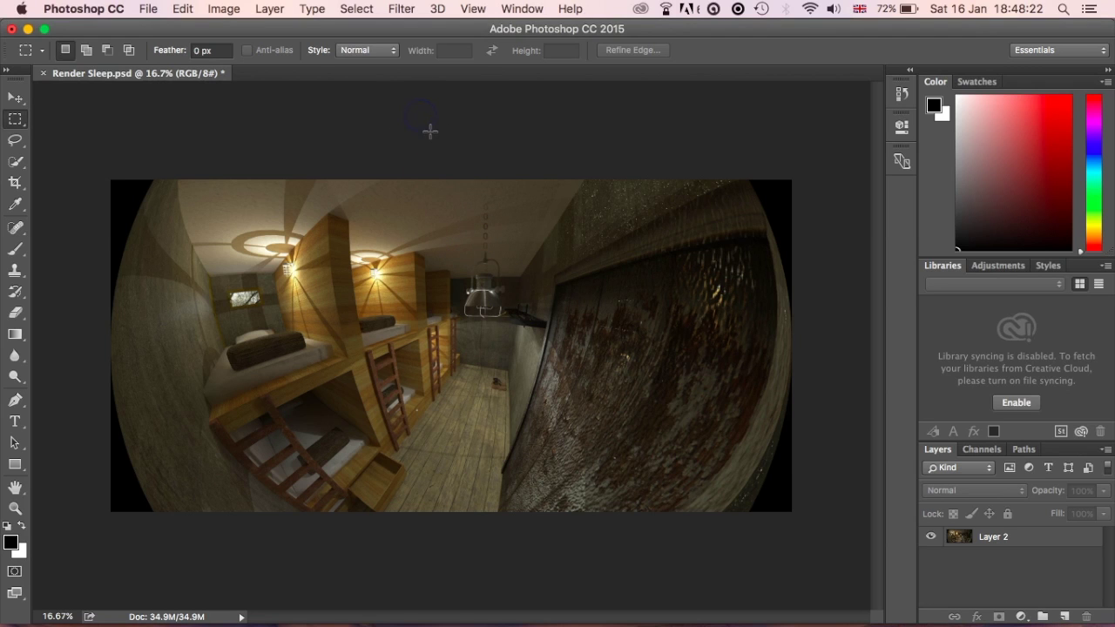
left_click(418, 130)
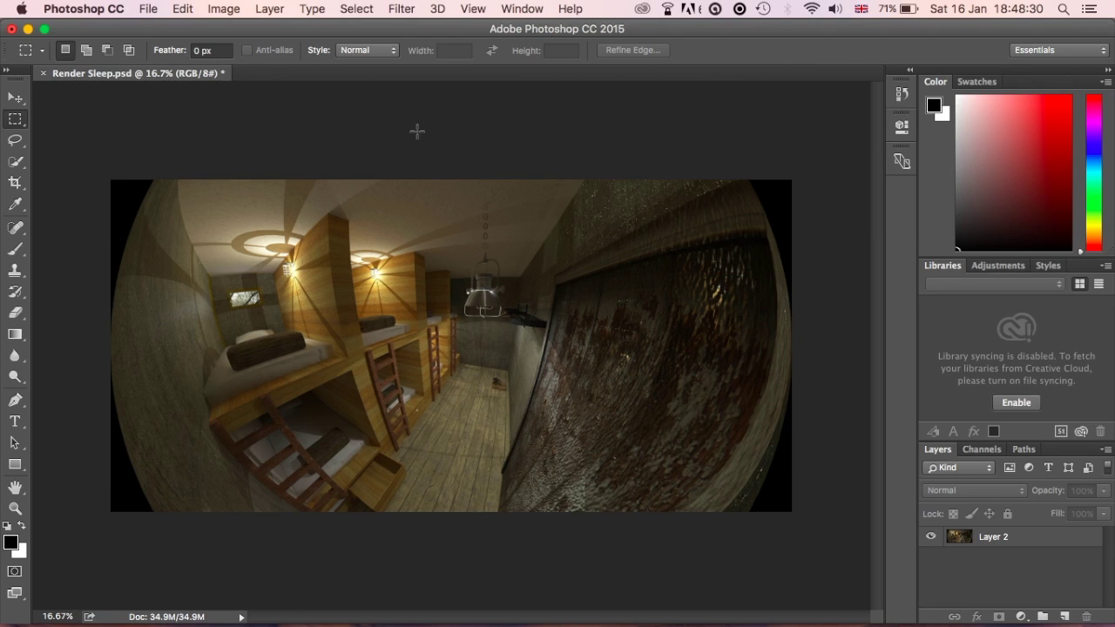
left_click(406, 11)
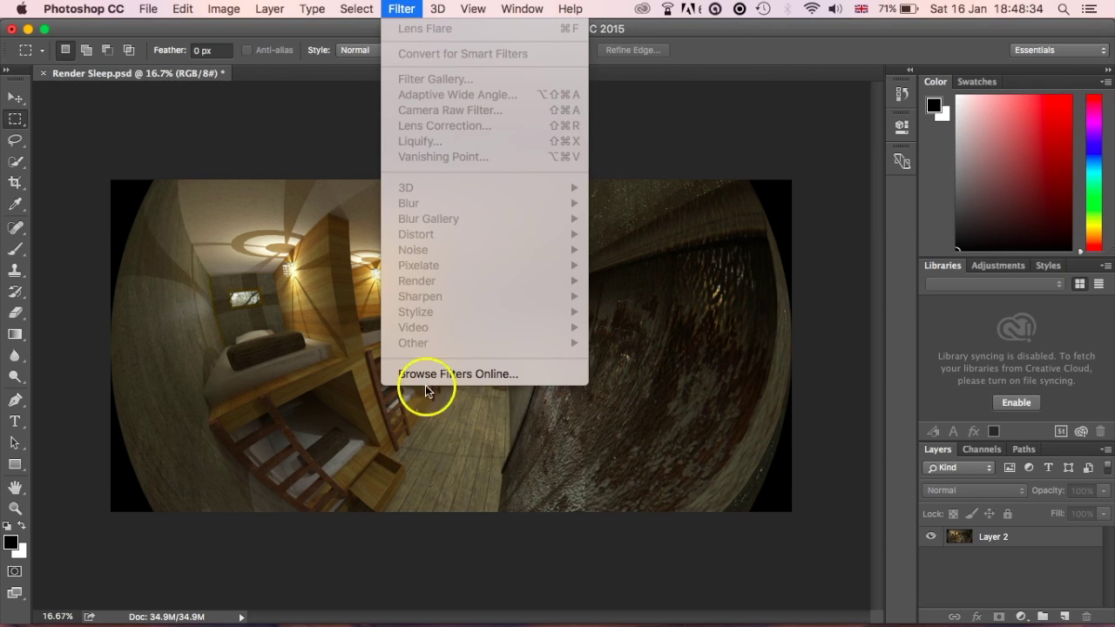
left_click(330, 133)
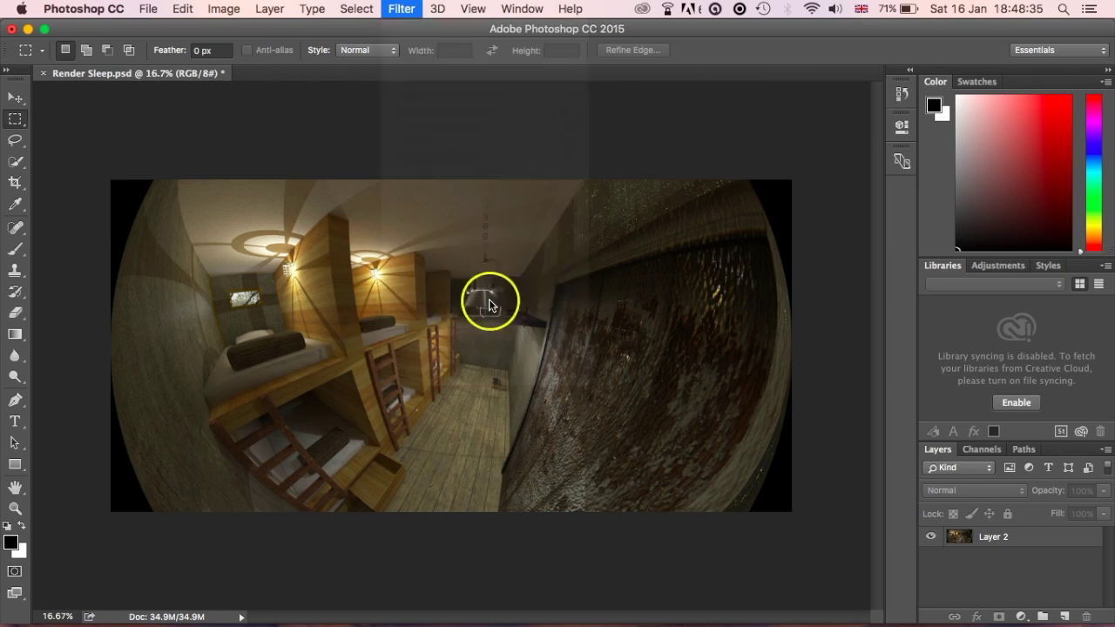
left_click(1008, 535)
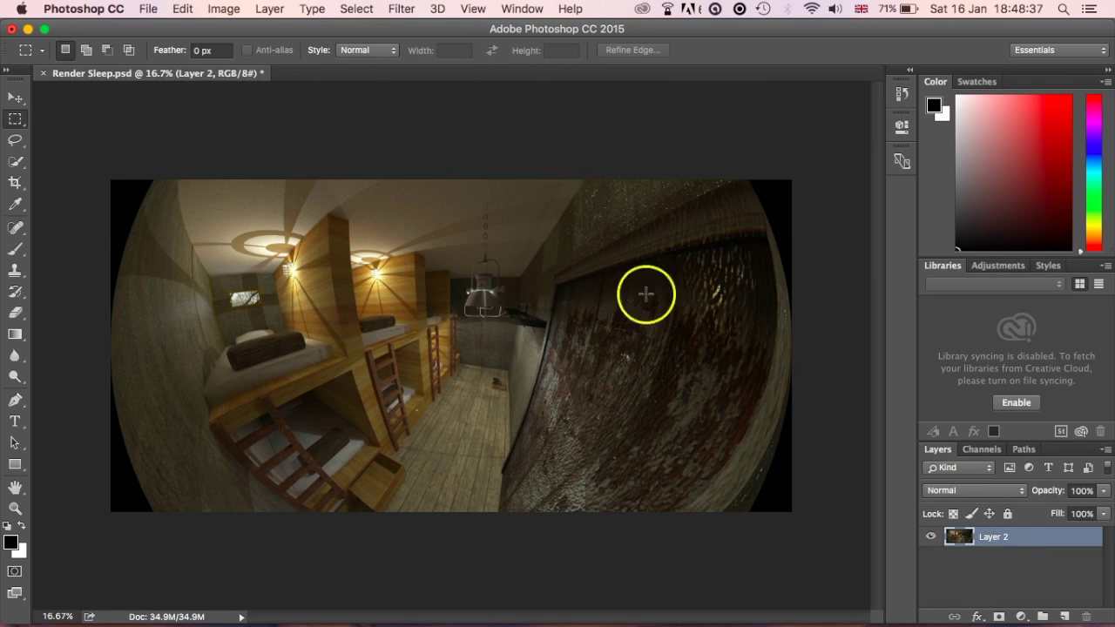
Step: Open the Lens Flare filter and centre the flare on the left wall light
left_click(399, 10)
mouse_move(446, 283)
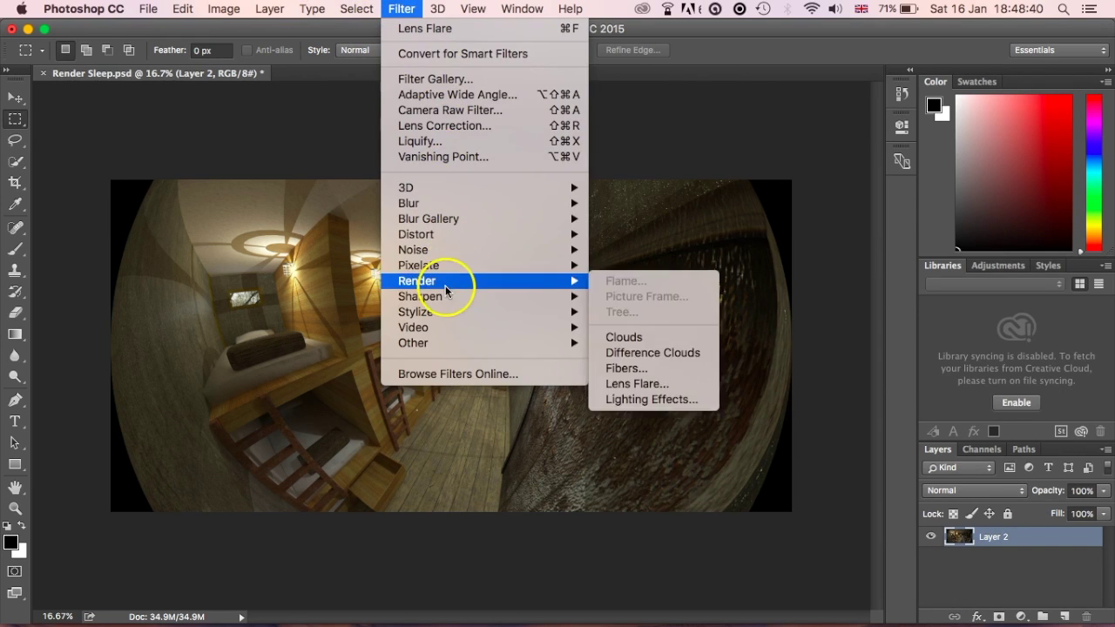
left_click(641, 386)
left_click(605, 369)
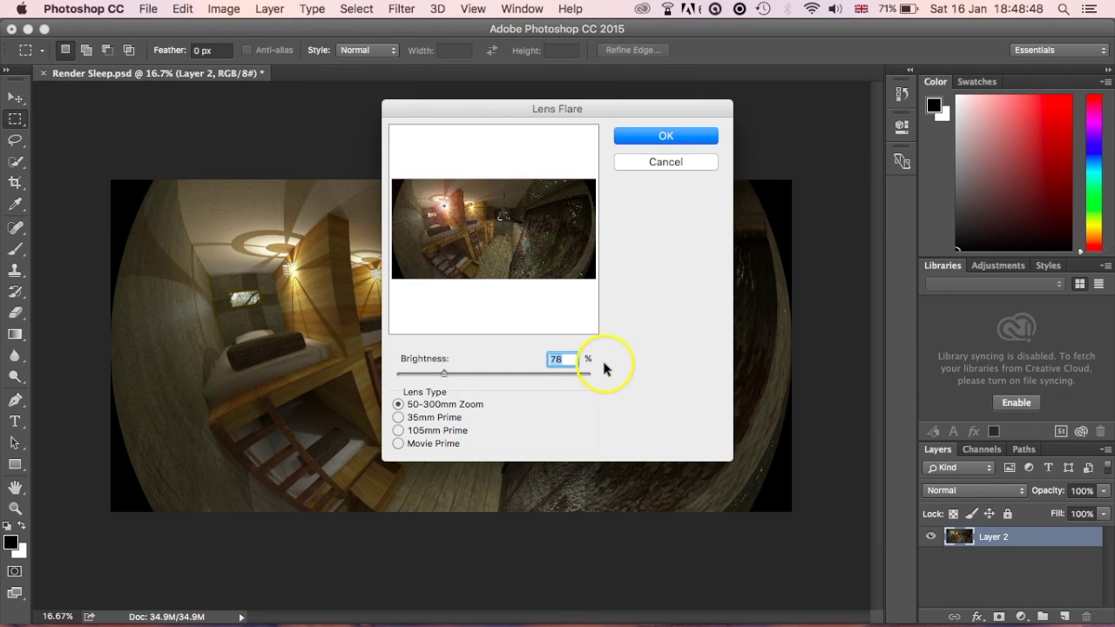
mouse_move(445, 207)
left_mouse_down()
mouse_move(456, 217)
mouse_move(448, 241)
mouse_move(443, 188)
left_mouse_up()
left_click(459, 228)
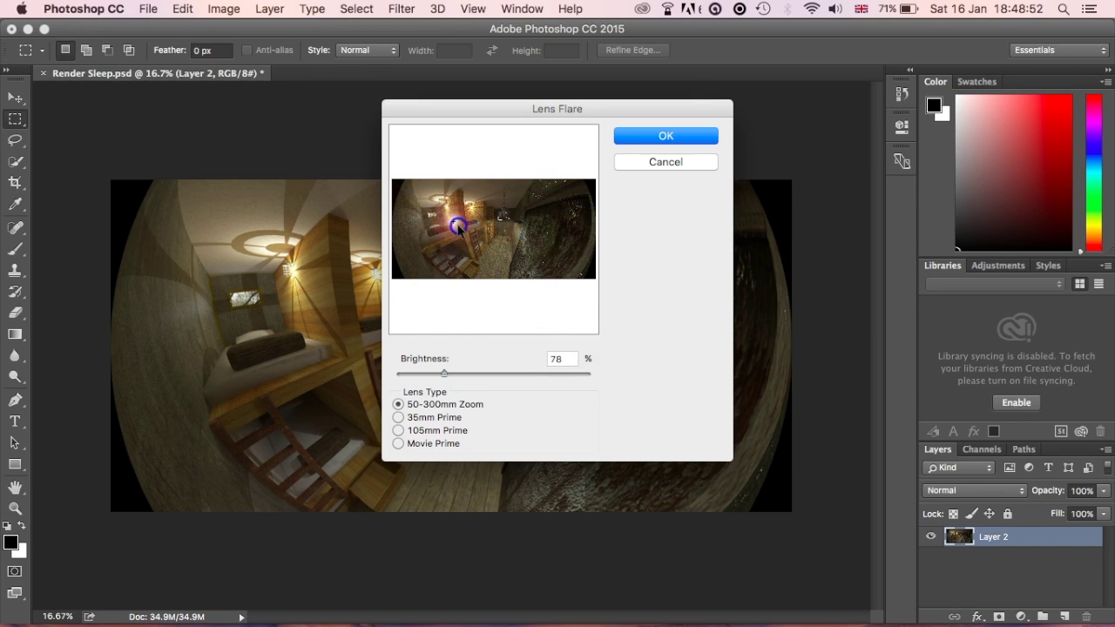
left_click_drag(458, 228, 460, 252)
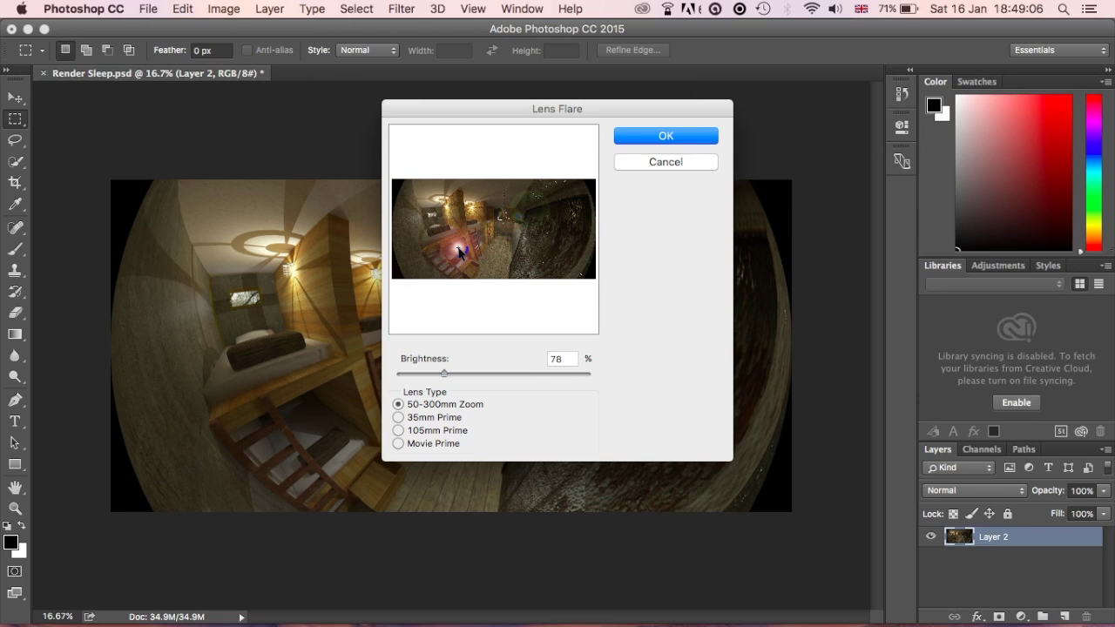
left_click_drag(459, 252, 447, 209)
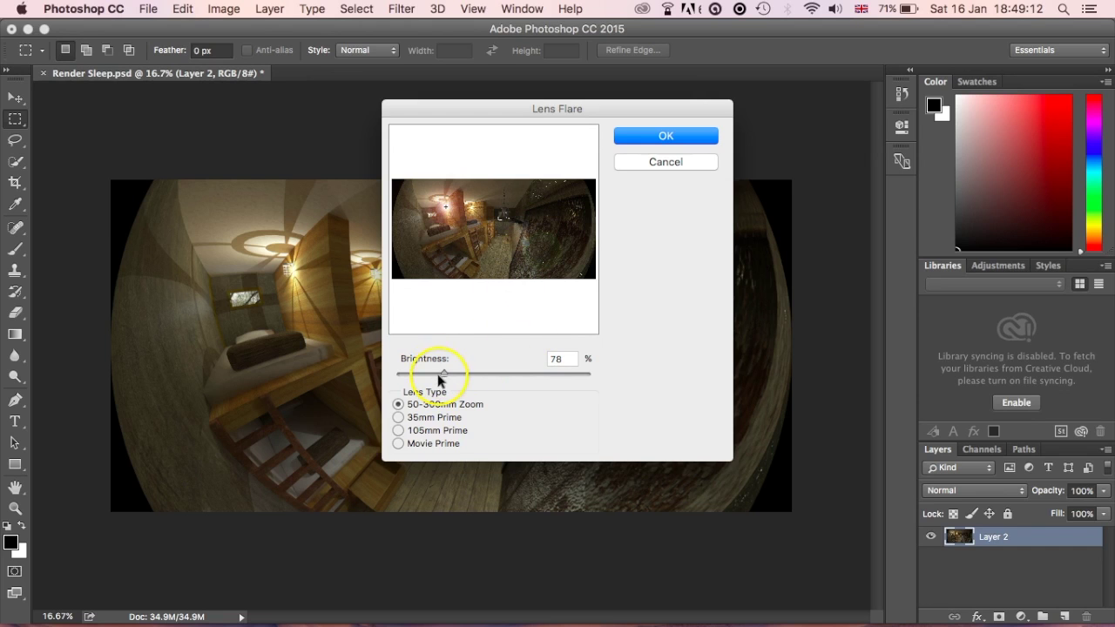
Step: Set flare brightness to 76% and keep the 50-300mm Zoom lens type after previewing others
mouse_move(443, 374)
left_mouse_down()
mouse_move(473, 376)
mouse_move(426, 380)
mouse_move(445, 380)
left_mouse_up()
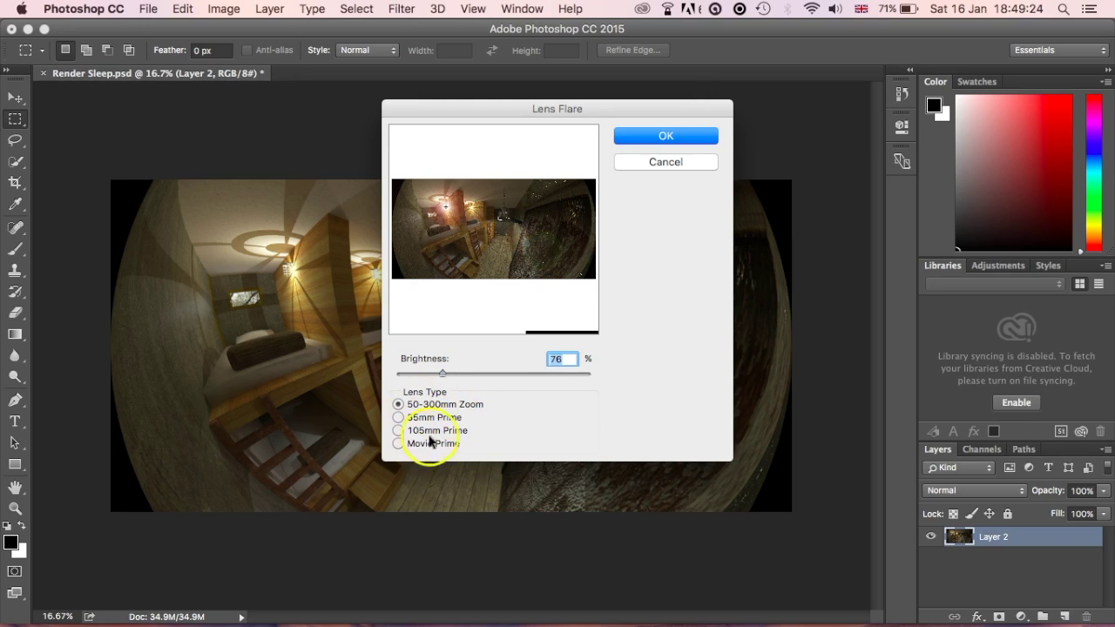
left_click(400, 419)
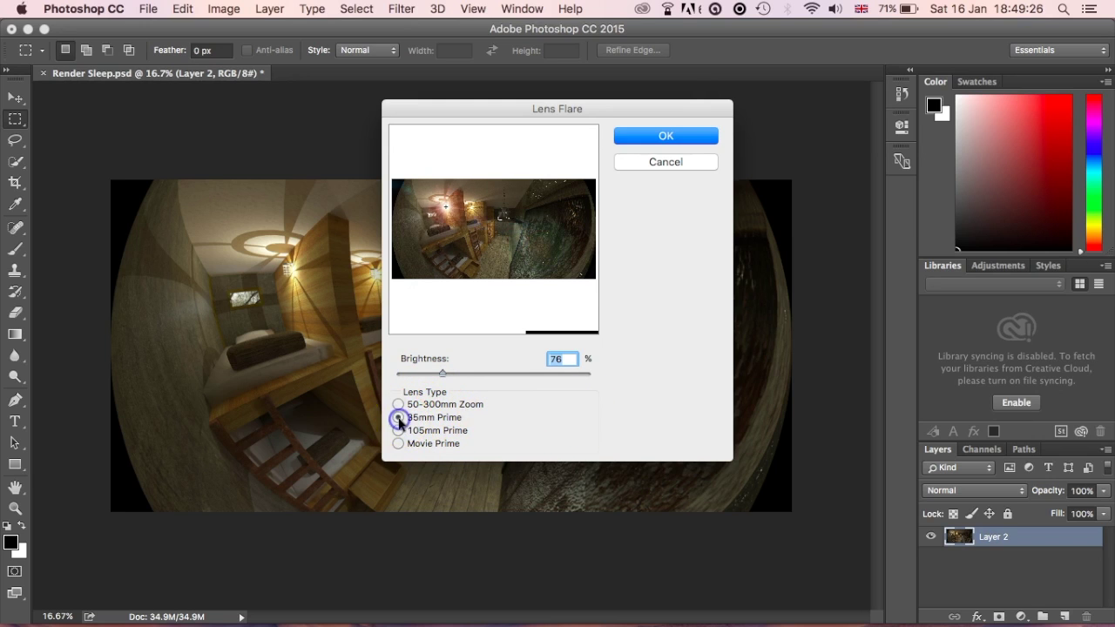
left_click(398, 431)
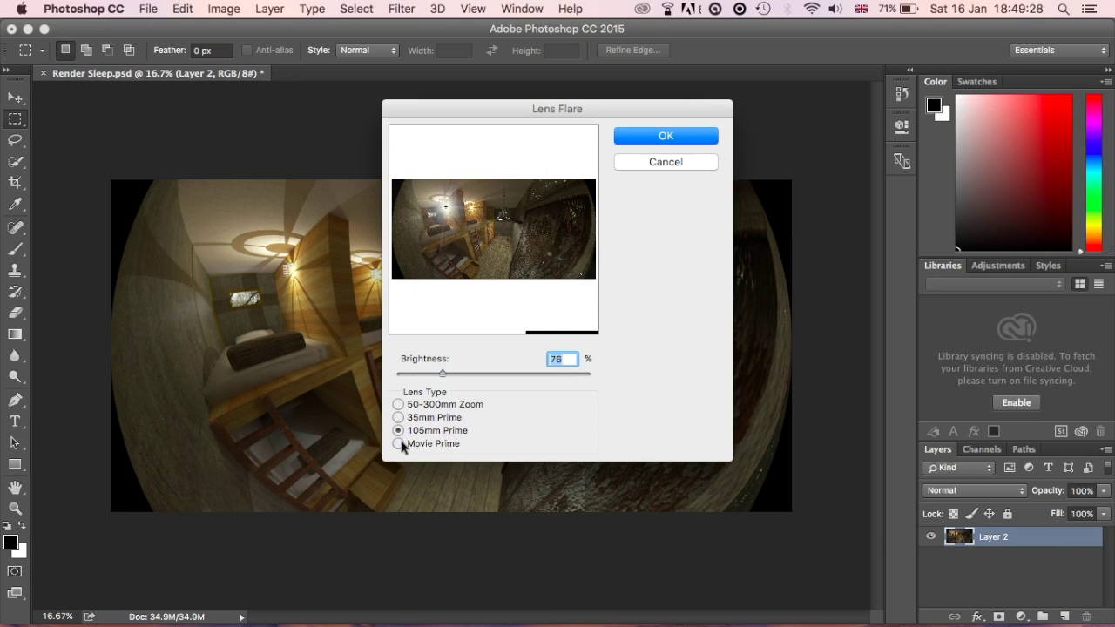
left_click(398, 444)
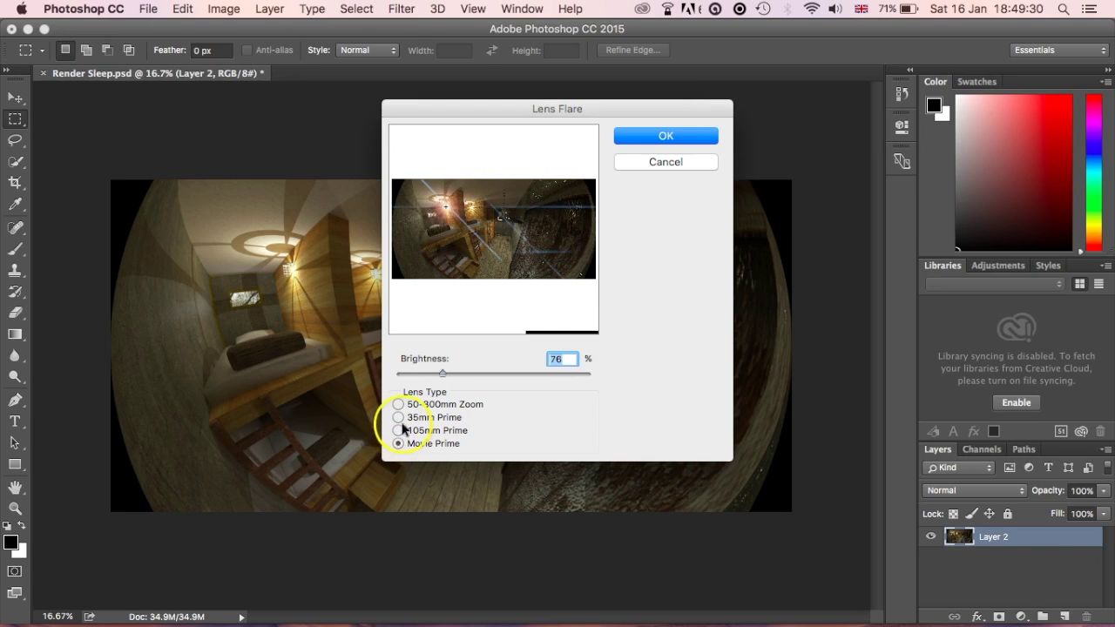
left_click(398, 405)
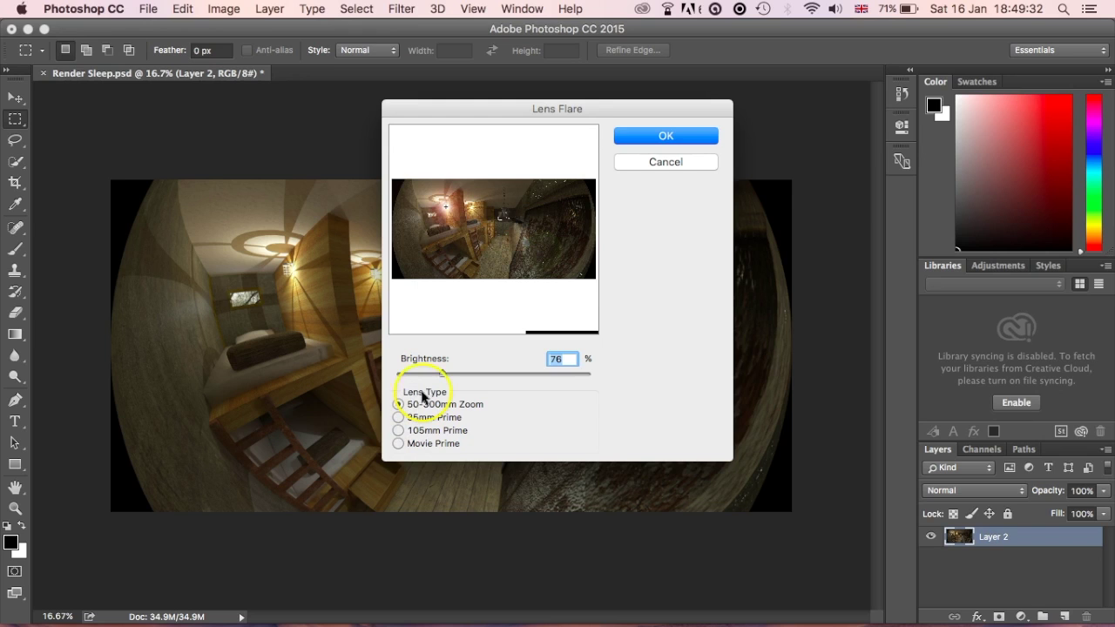
Step: Apply the lens flare to Layer 2, compare it by toggling visibility, then undo it
left_click(686, 144)
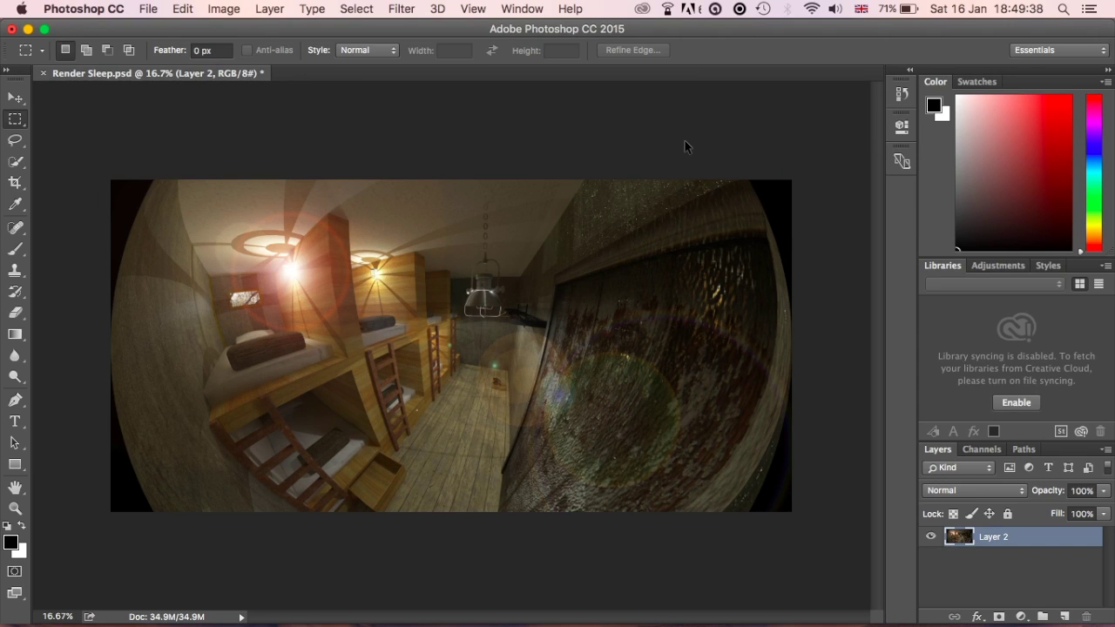
left_click(932, 537)
left_click(932, 538)
left_click(851, 580)
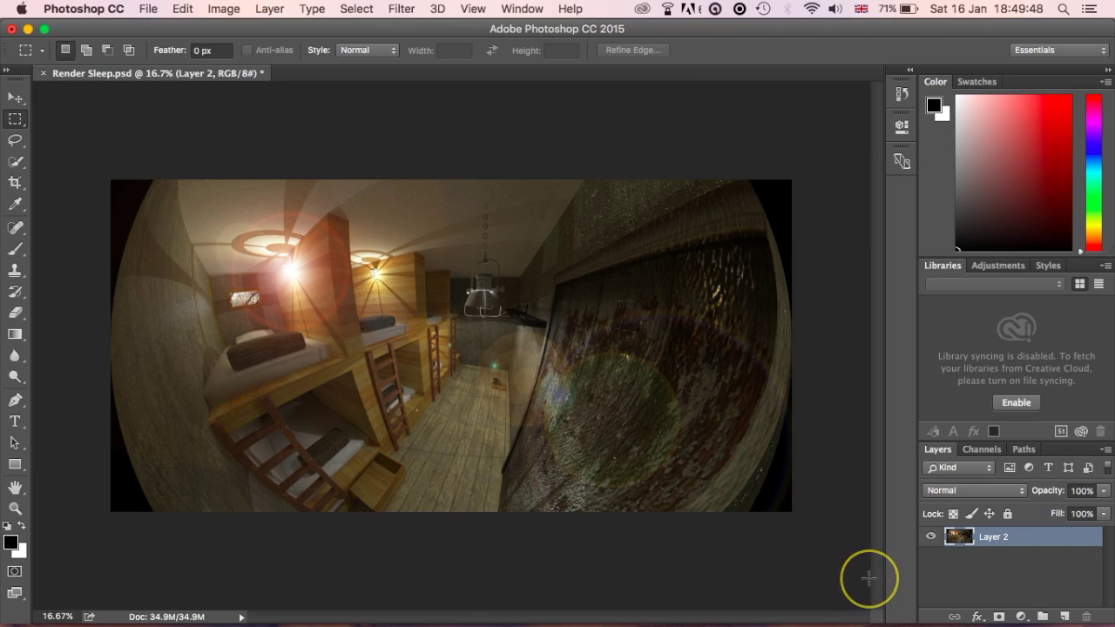
key("super+z")
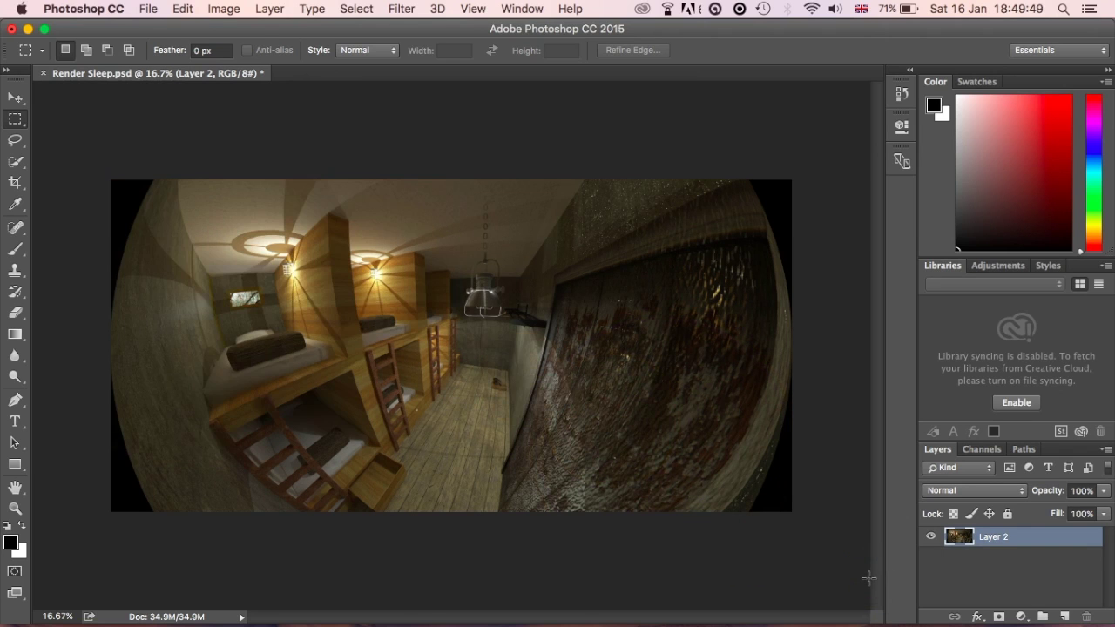
Step: Add an empty Layer 3 and try a lens flare on it, dismissing the error
left_click(1065, 617)
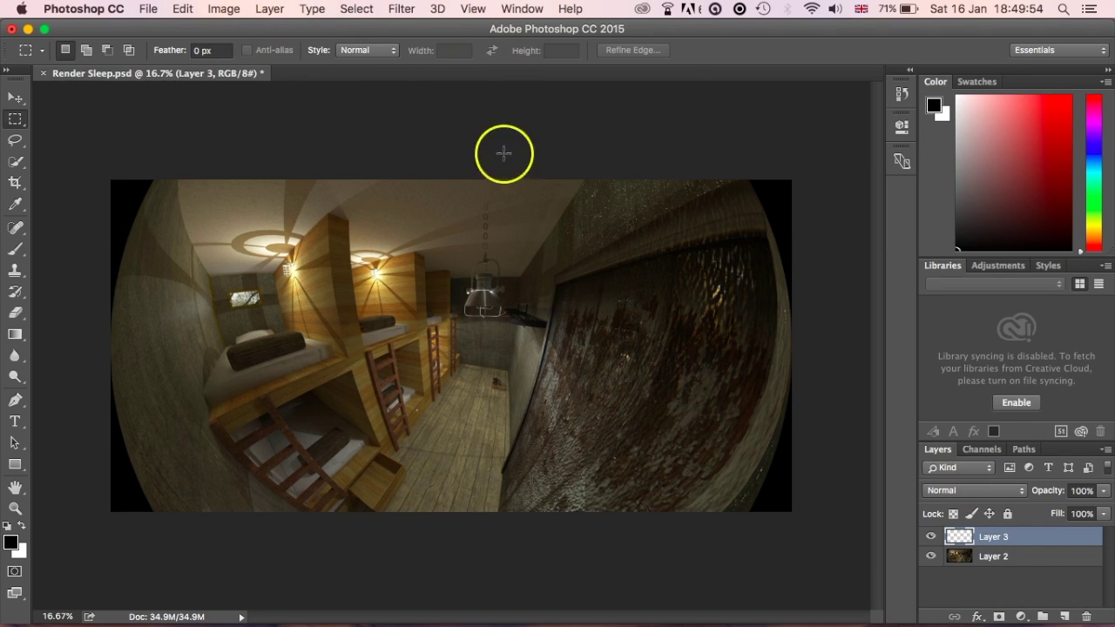
left_click(401, 9)
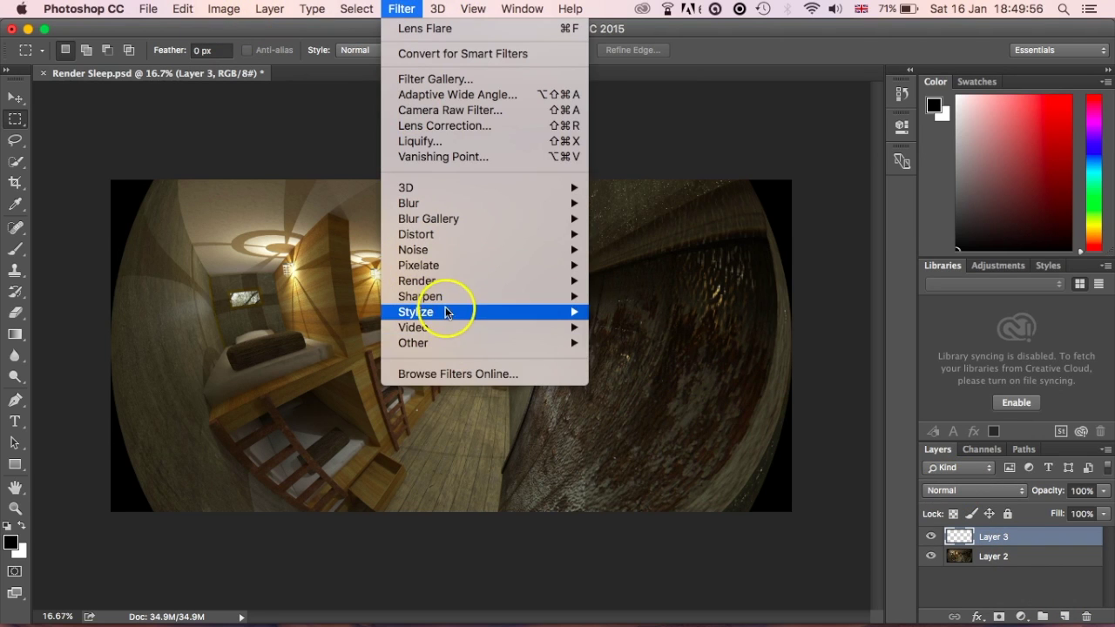
mouse_move(435, 284)
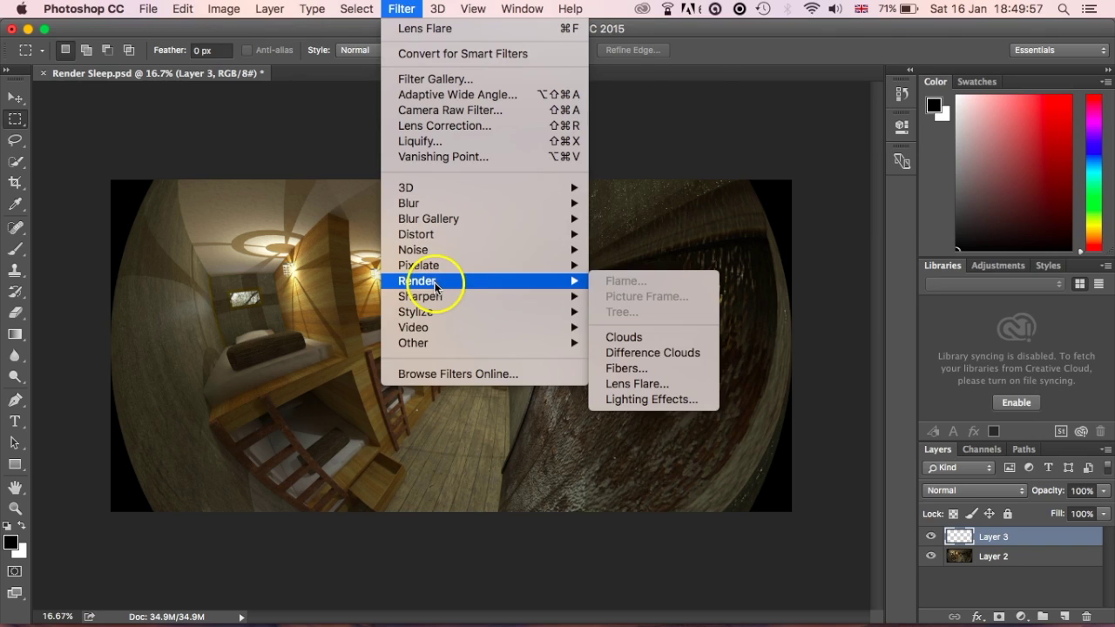
left_click(637, 382)
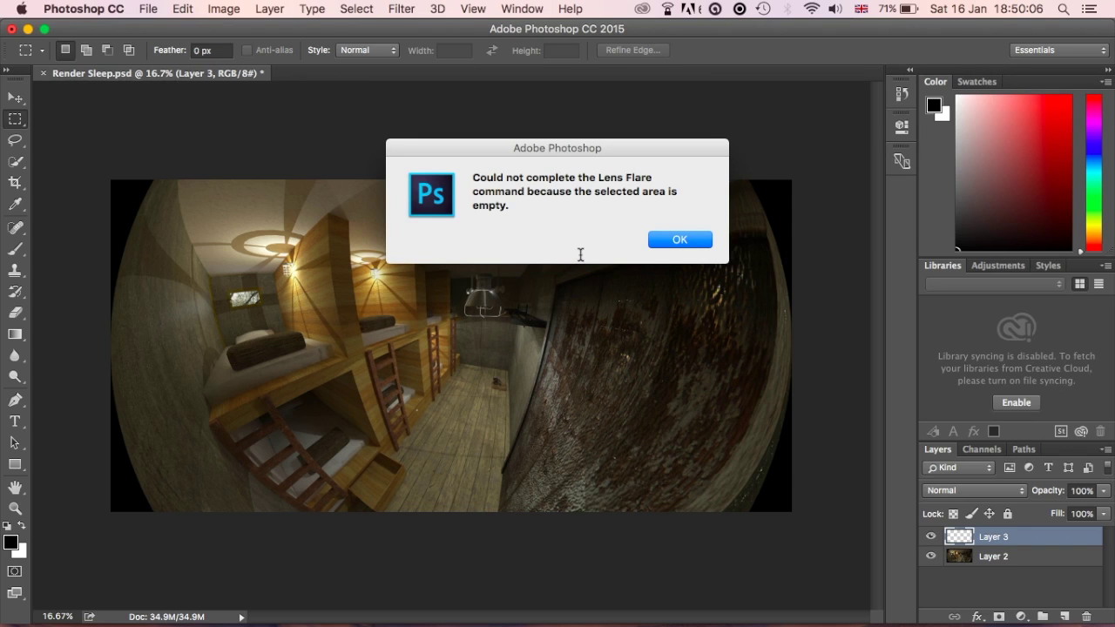
left_click(663, 238)
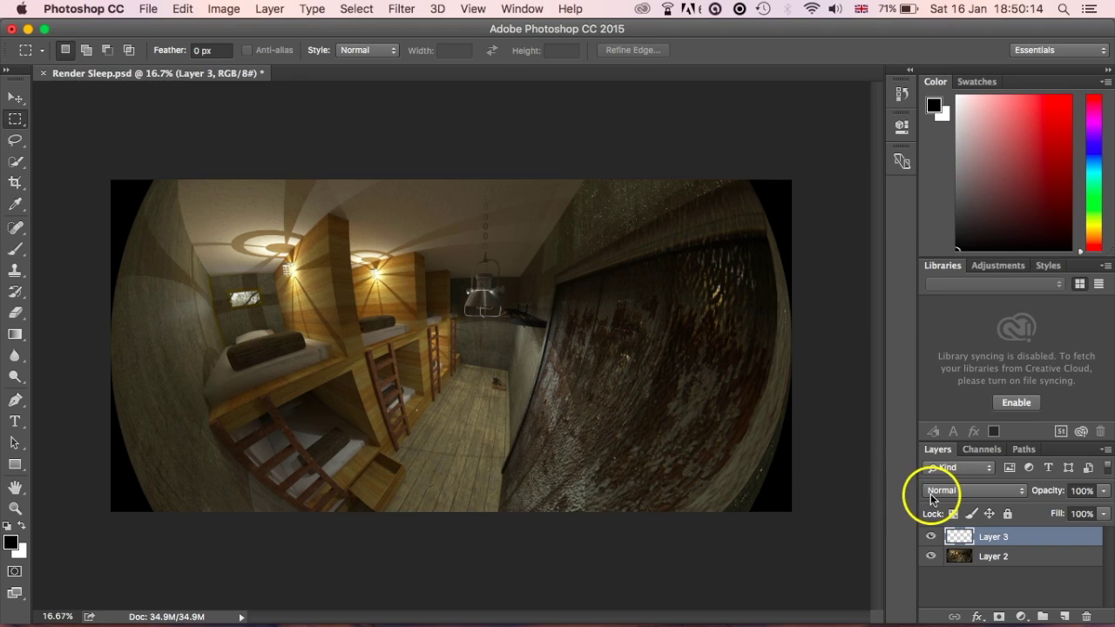
Step: Delete the empty Layer 3 and confirm
left_click(1017, 542)
right_click(1017, 542)
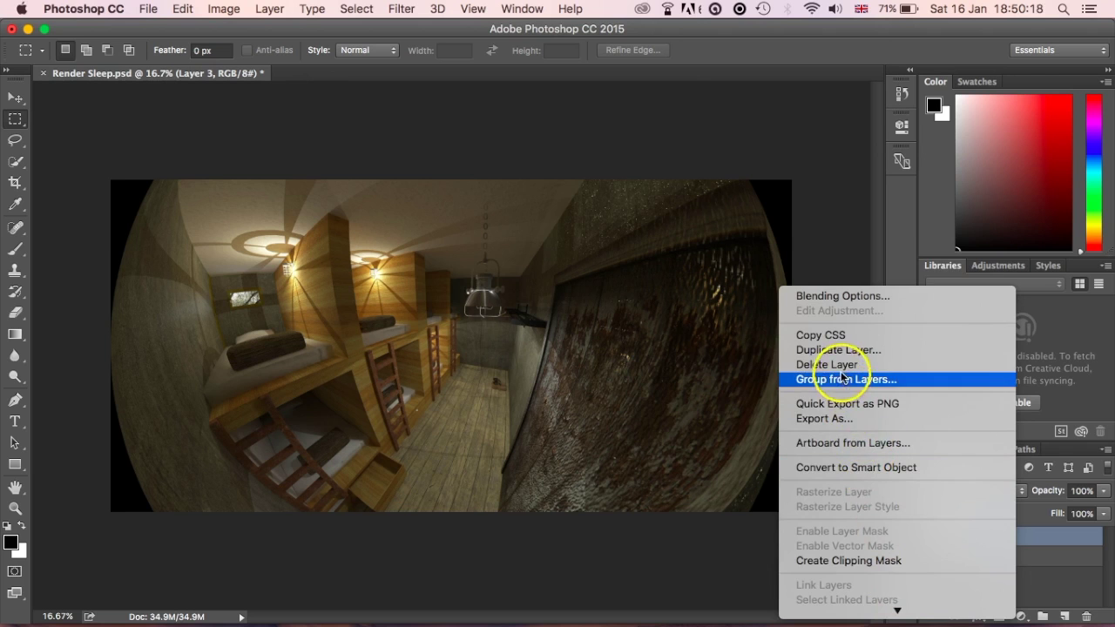
left_click(835, 364)
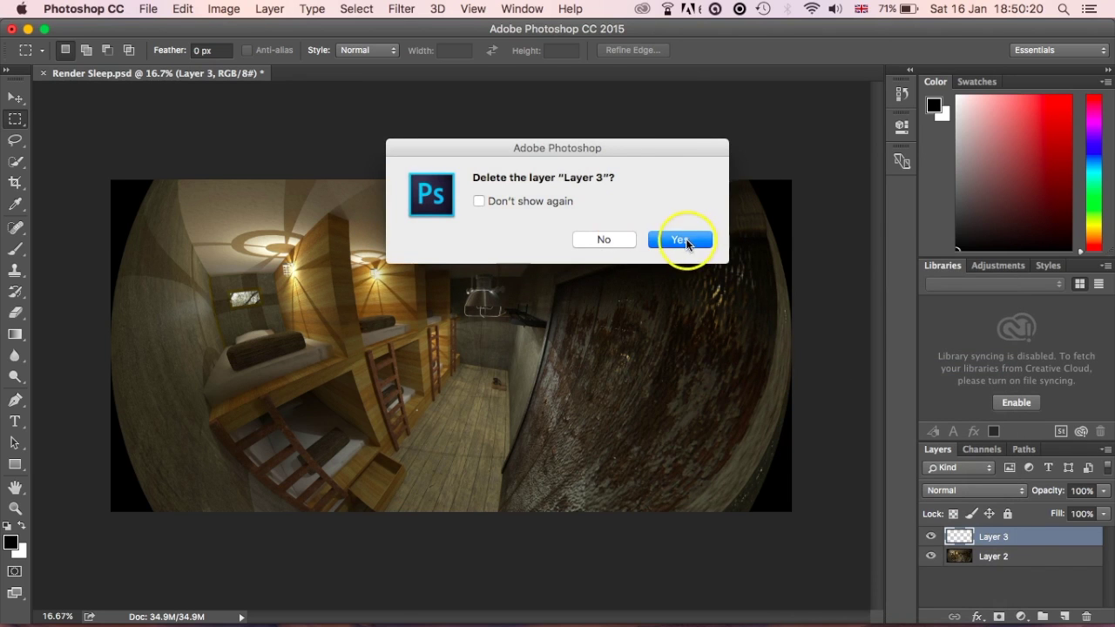
left_click(688, 242)
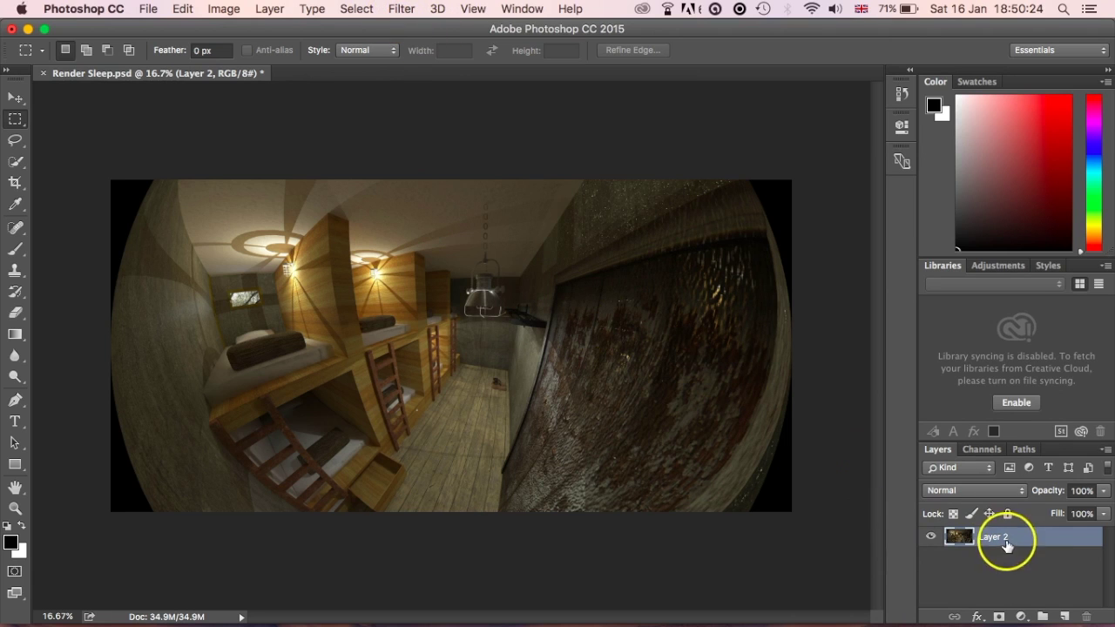
left_click(402, 9)
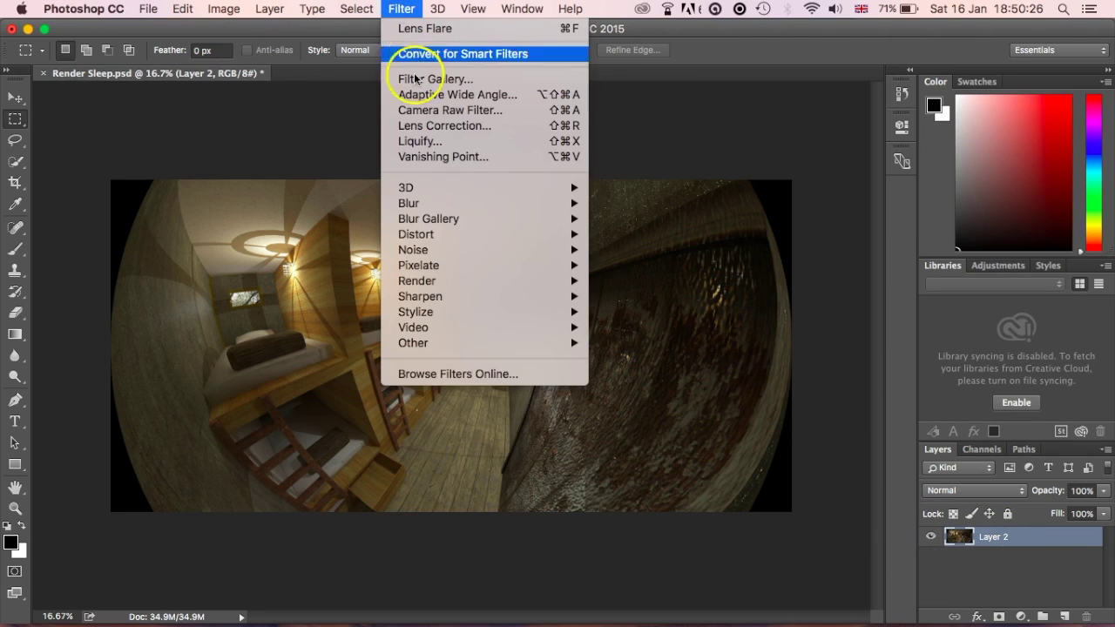
mouse_move(460, 282)
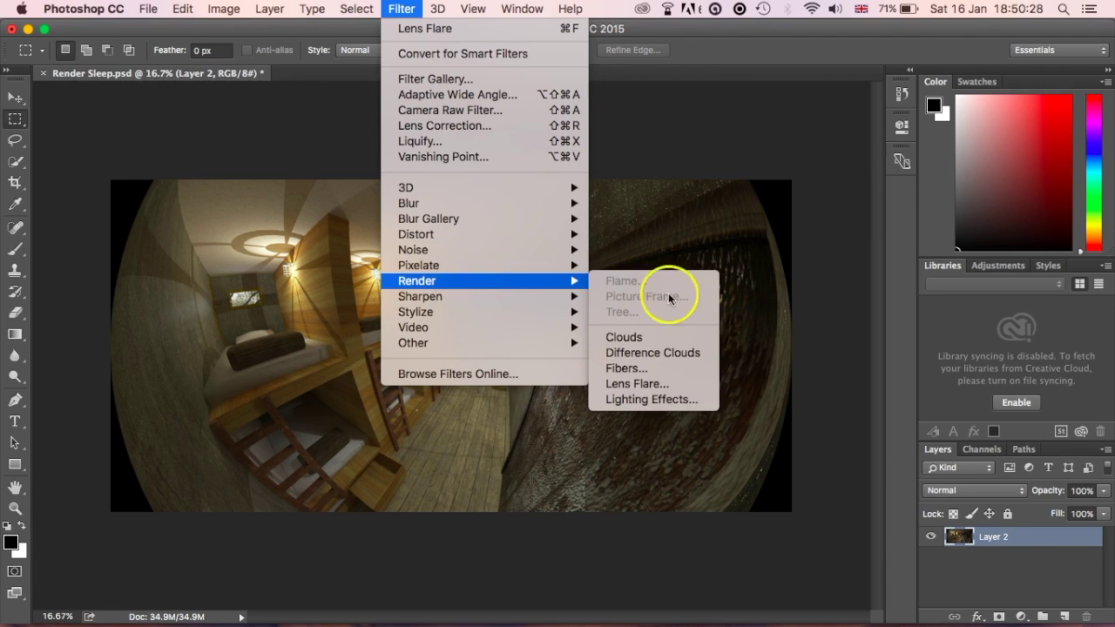
left_click(631, 384)
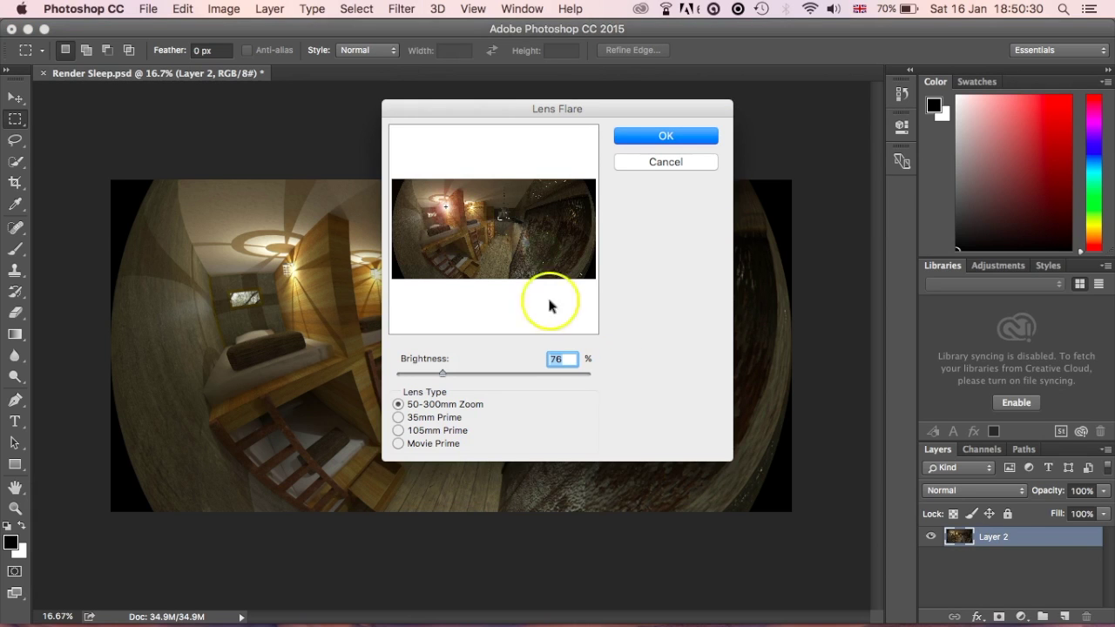
left_click(651, 138)
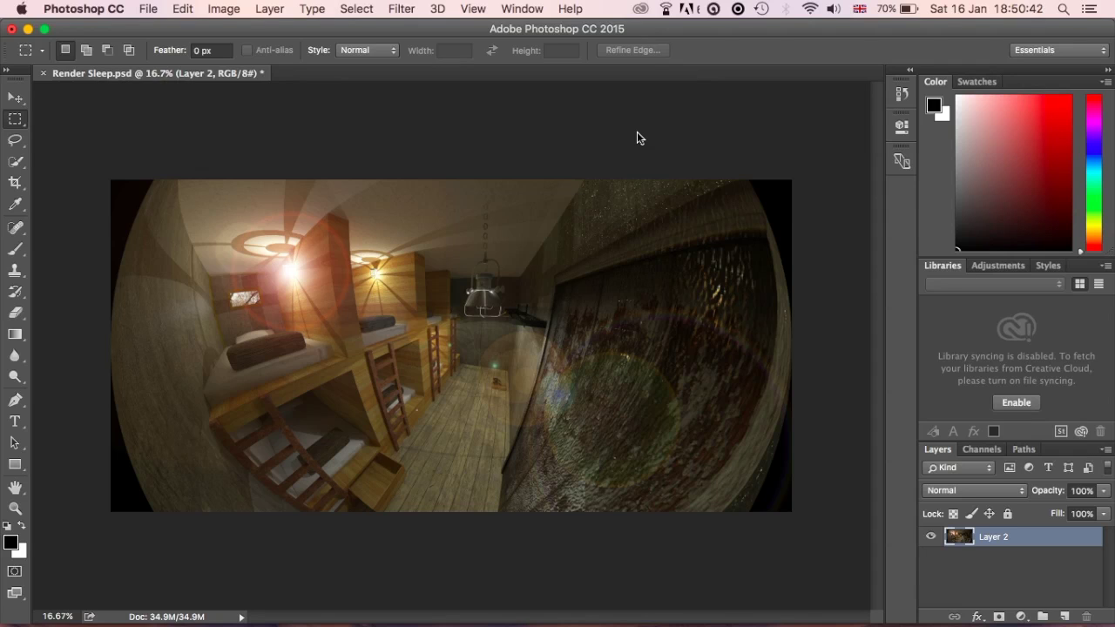
key("super+z")
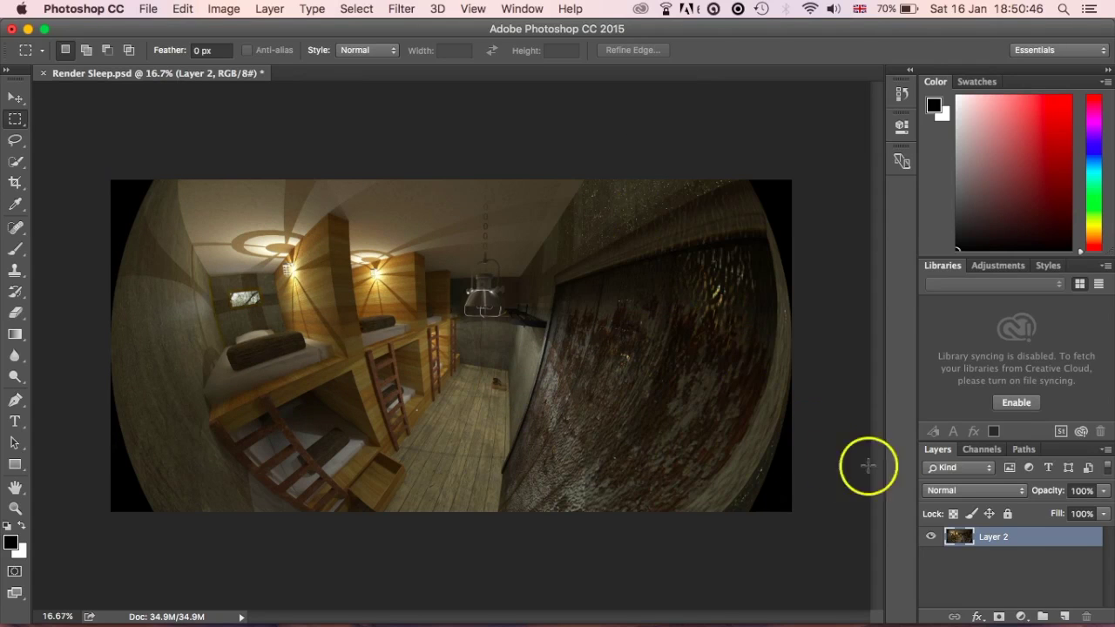
Step: Add a new Layer 3 above Layer 2 and reset colours to black foreground
left_click(1066, 617)
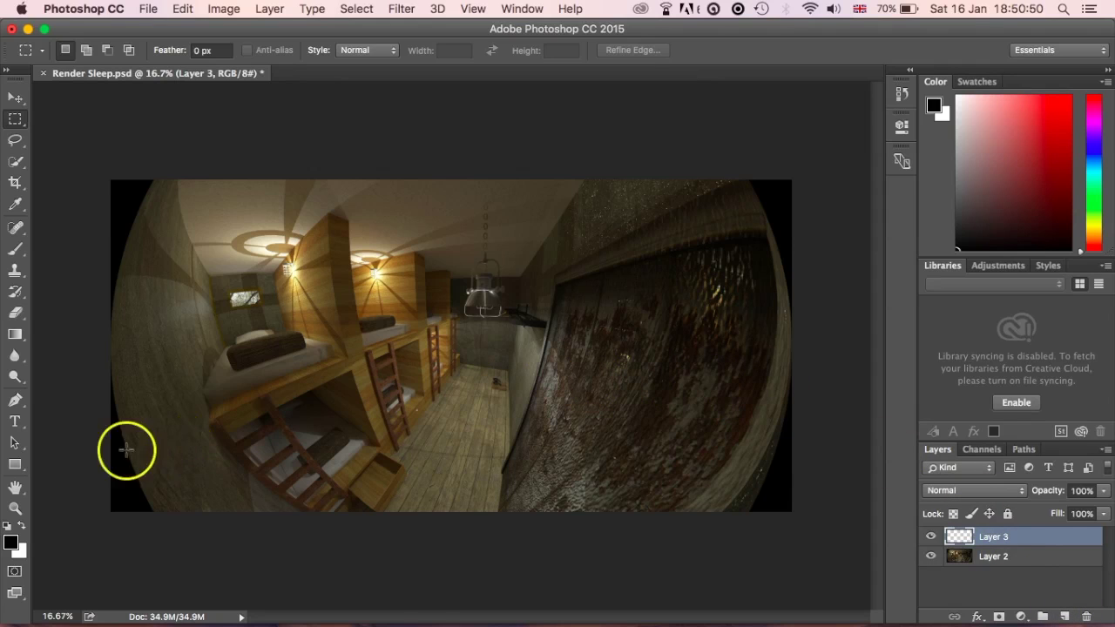
left_click(10, 542)
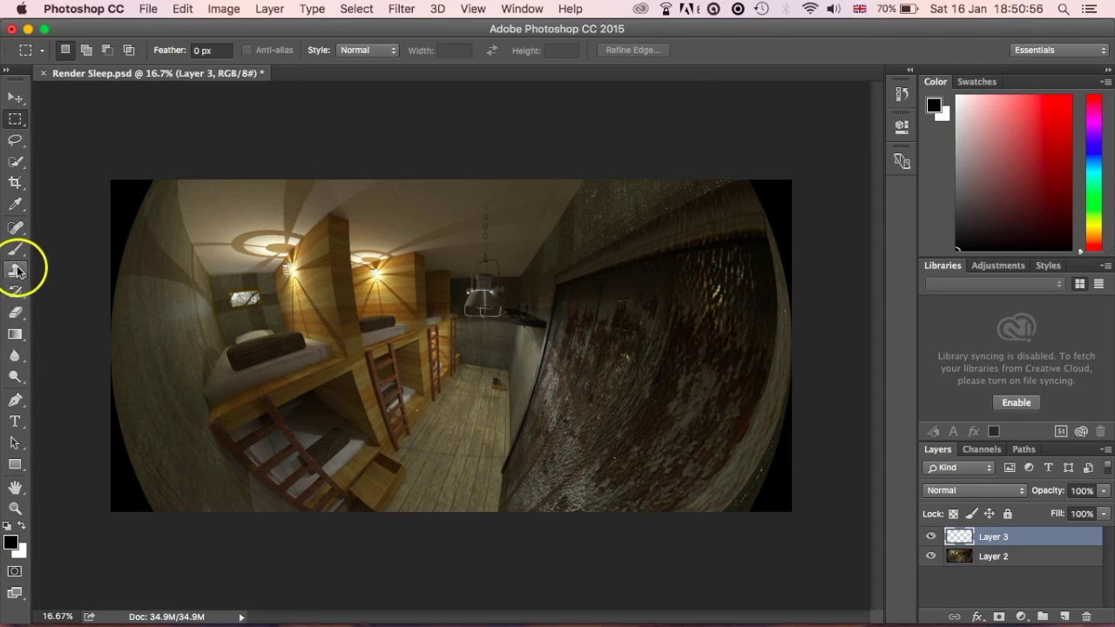
Step: Fill Layer 3 with solid black using the Paint Bucket and render a lens flare on it
left_click(14, 339)
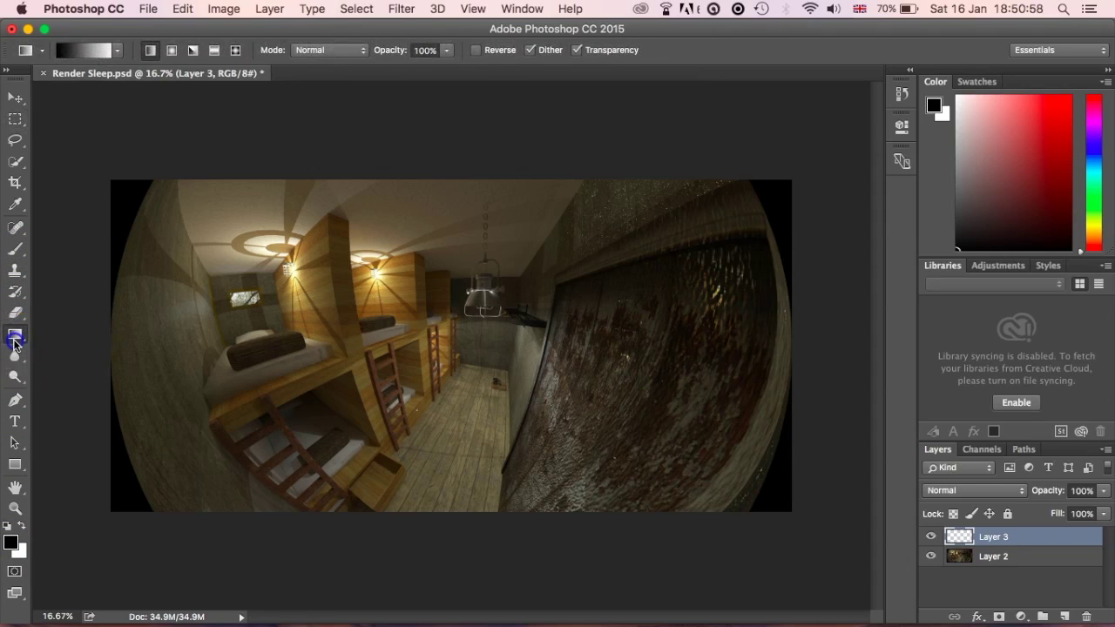
left_click(114, 341)
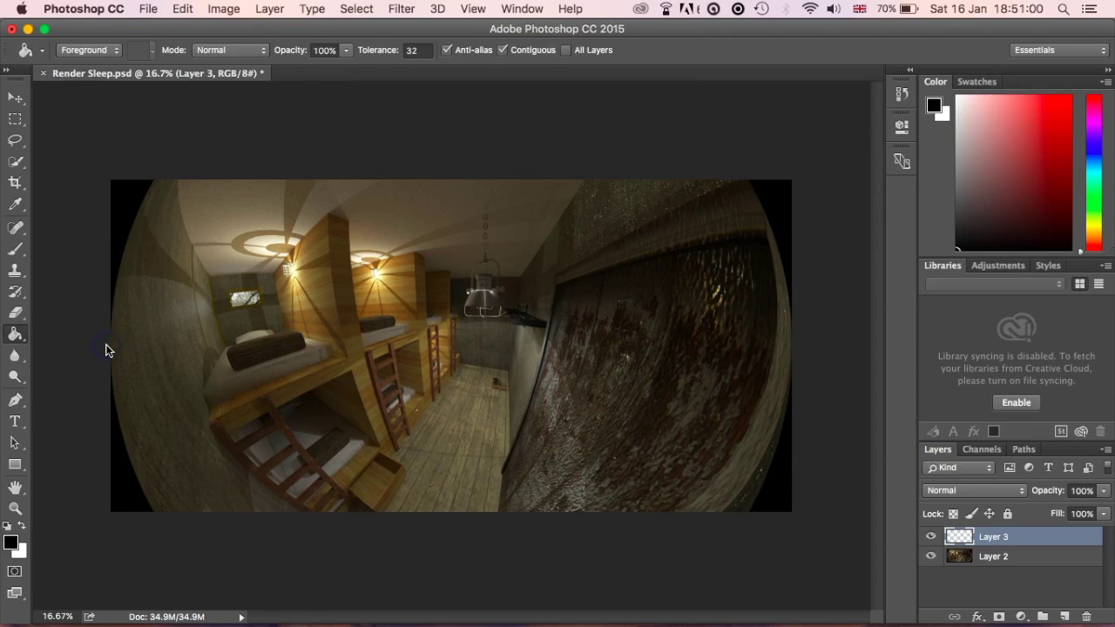
left_click(553, 330)
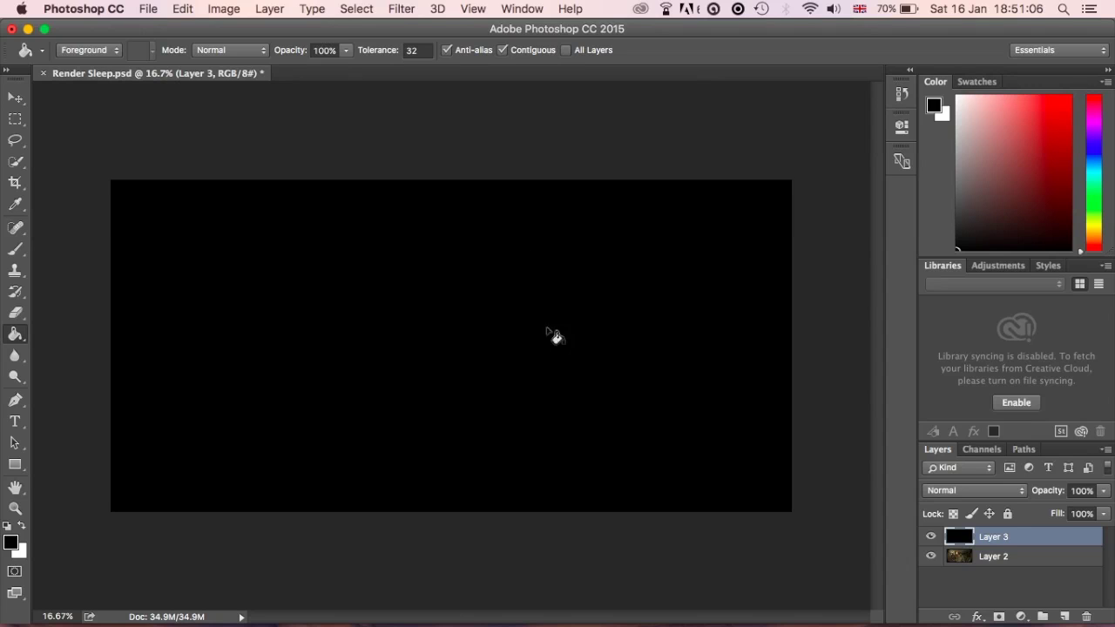
left_click(403, 10)
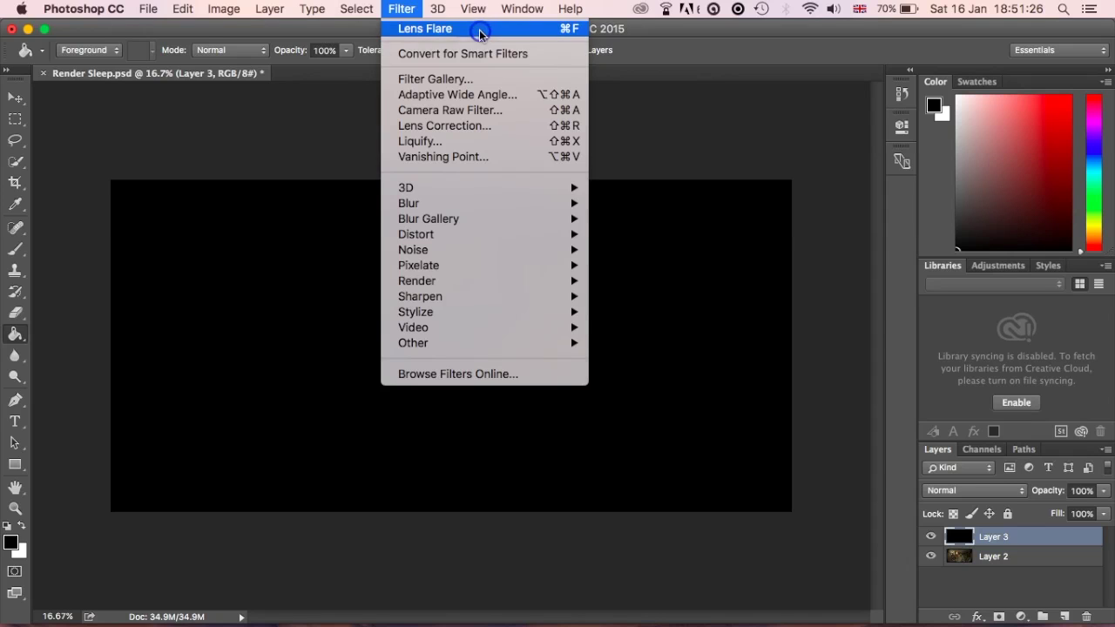
left_click(479, 29)
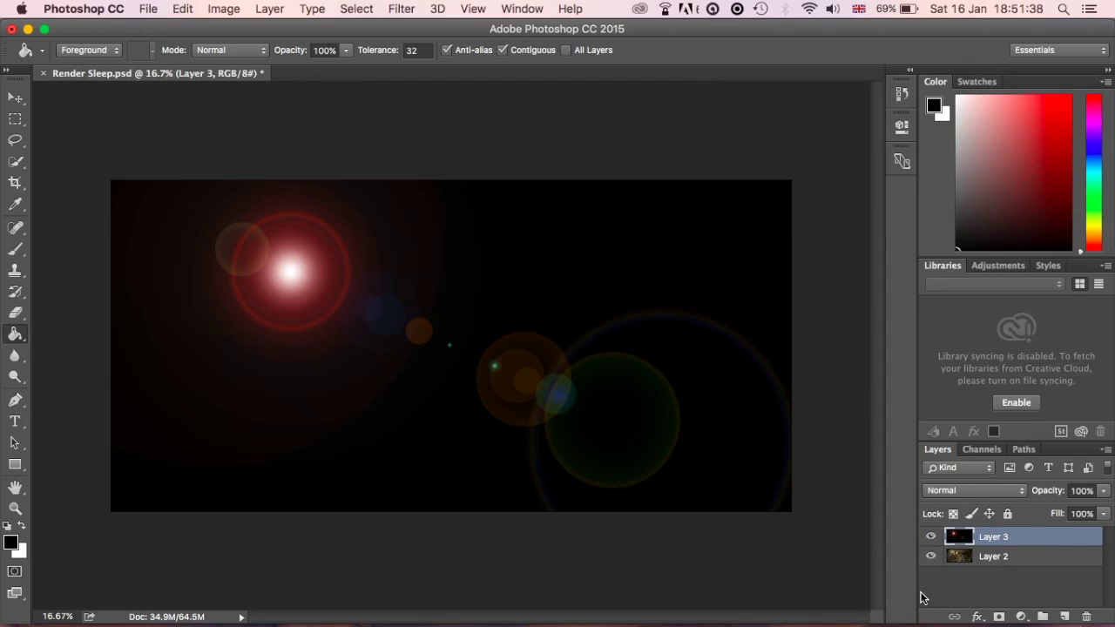
Step: Change Layer 3's blend mode from Normal to Screen so the bunk-room render shows through
left_click(971, 492)
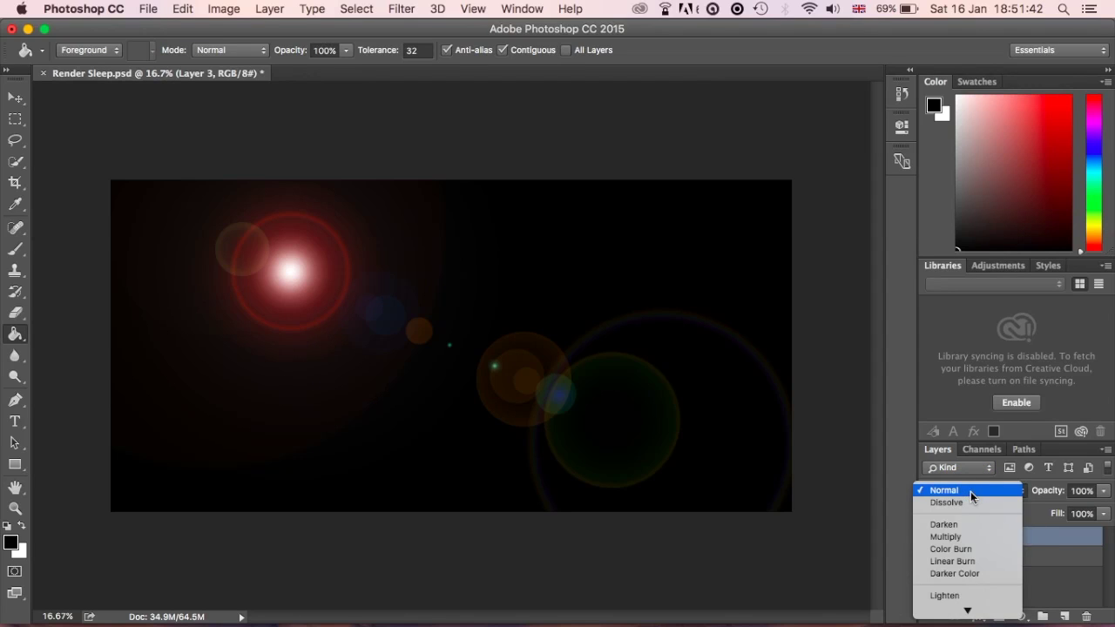
left_click(972, 492)
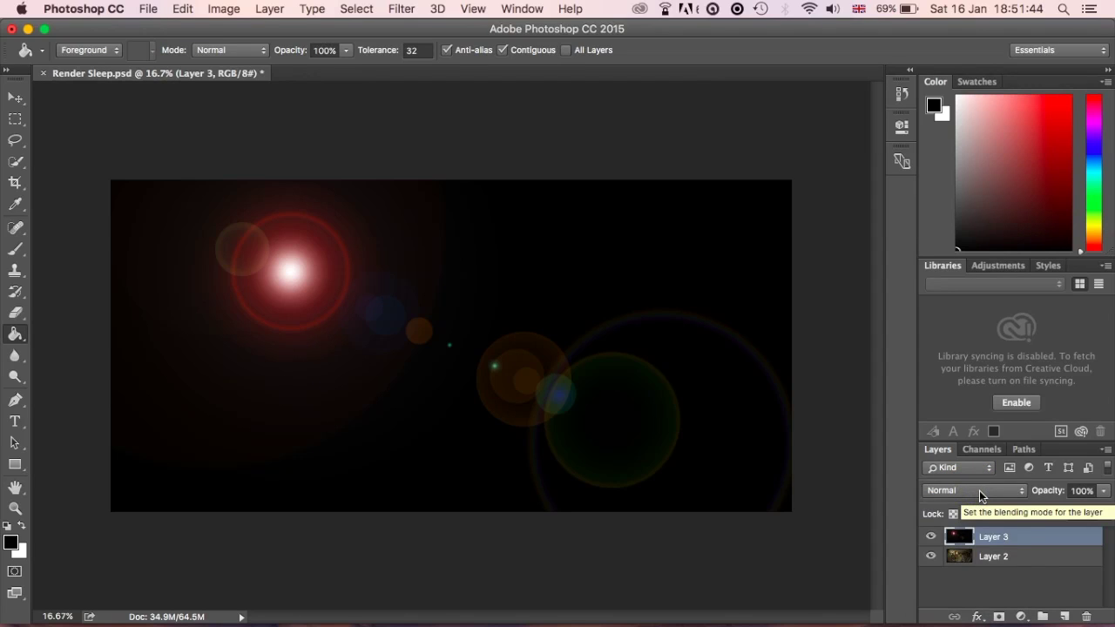
left_click(979, 491)
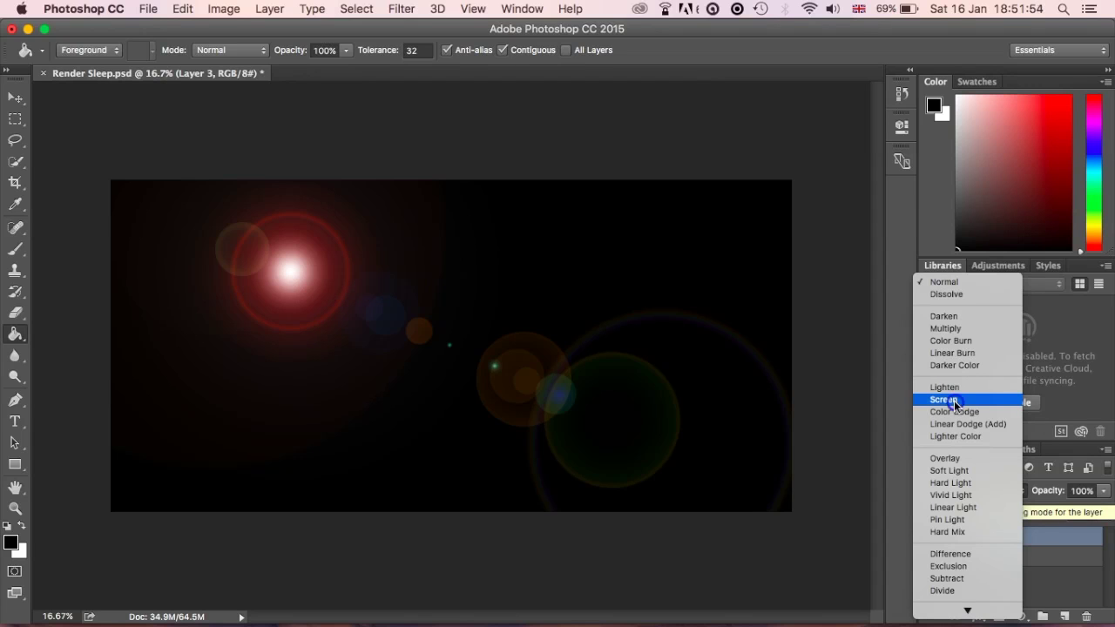
left_click(955, 401)
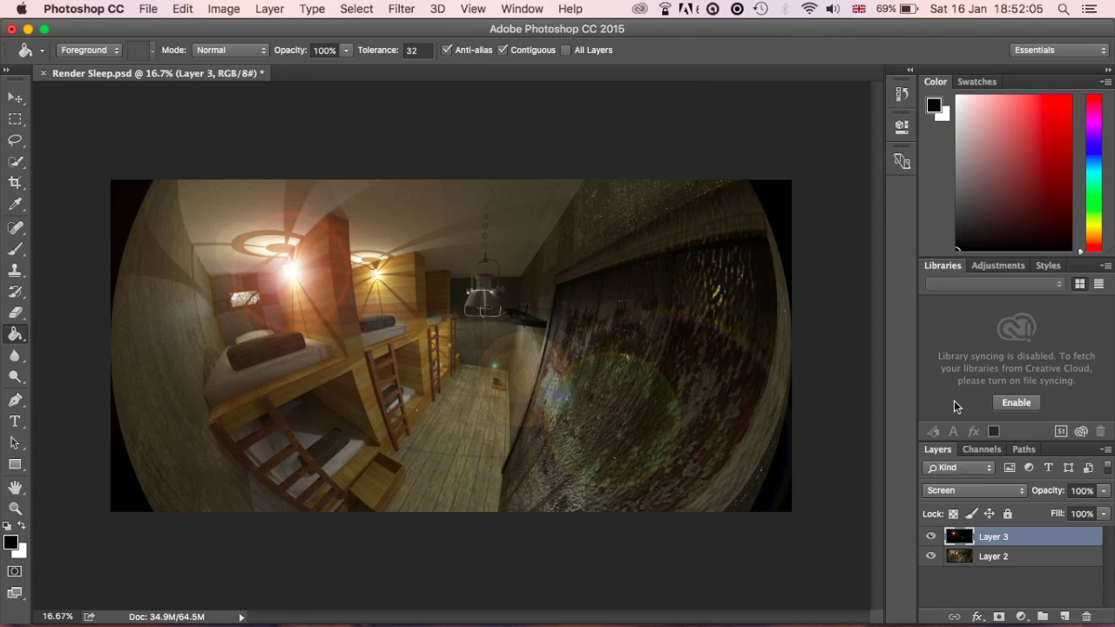
Step: Shift the flare toward the lamp, rotating it 2.26° and scaling it to about 107.9%
left_click(18, 100)
left_click_drag(373, 314, 393, 333)
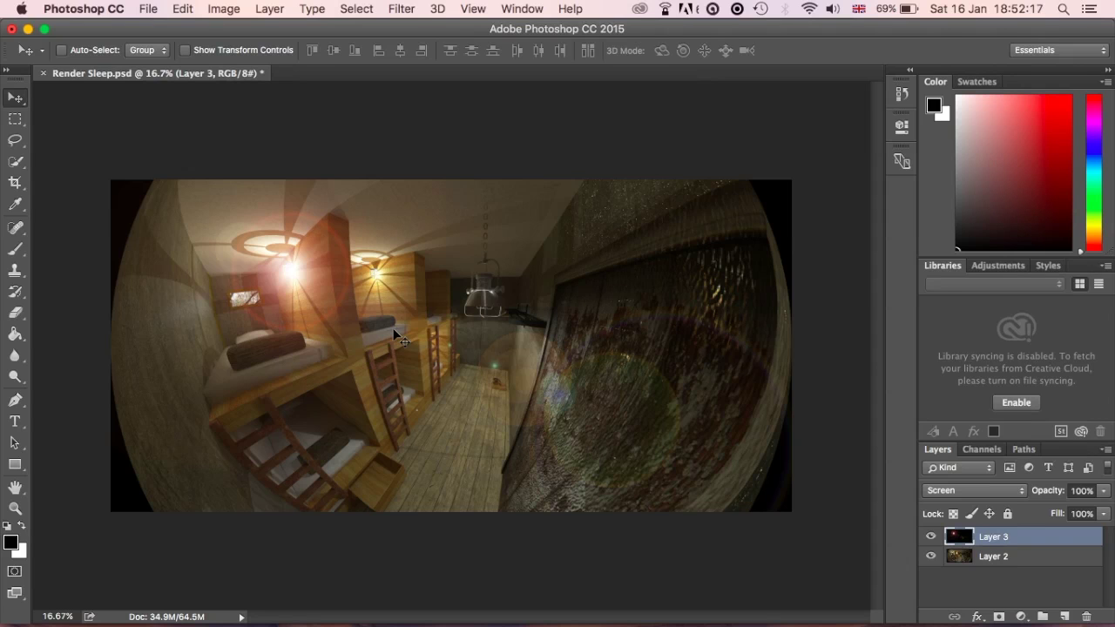
key("super+t")
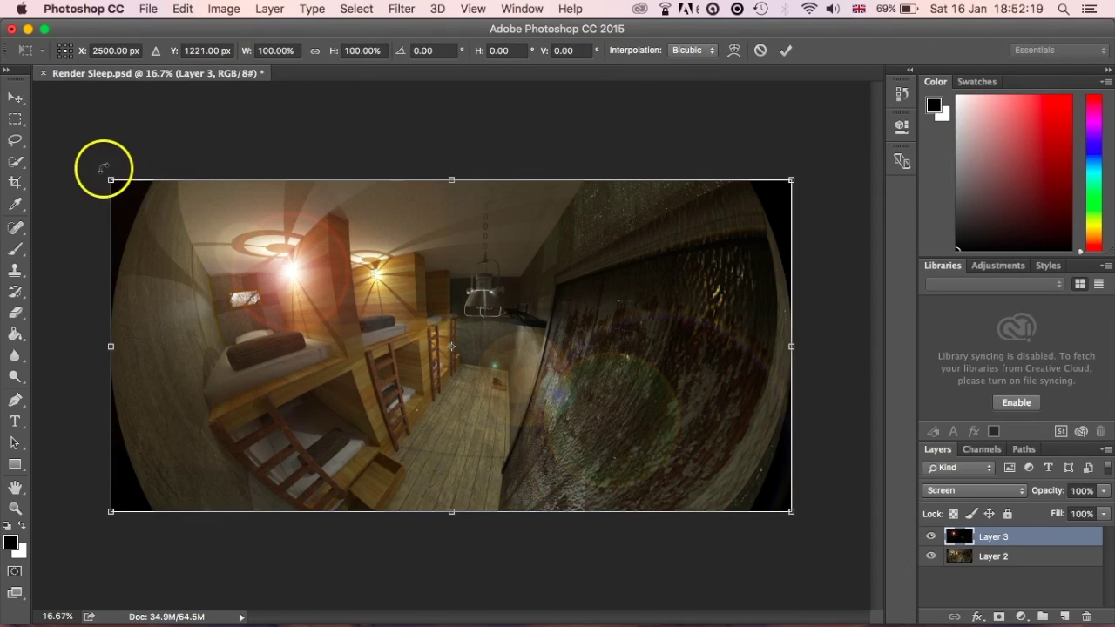
left_click_drag(99, 171, 127, 158)
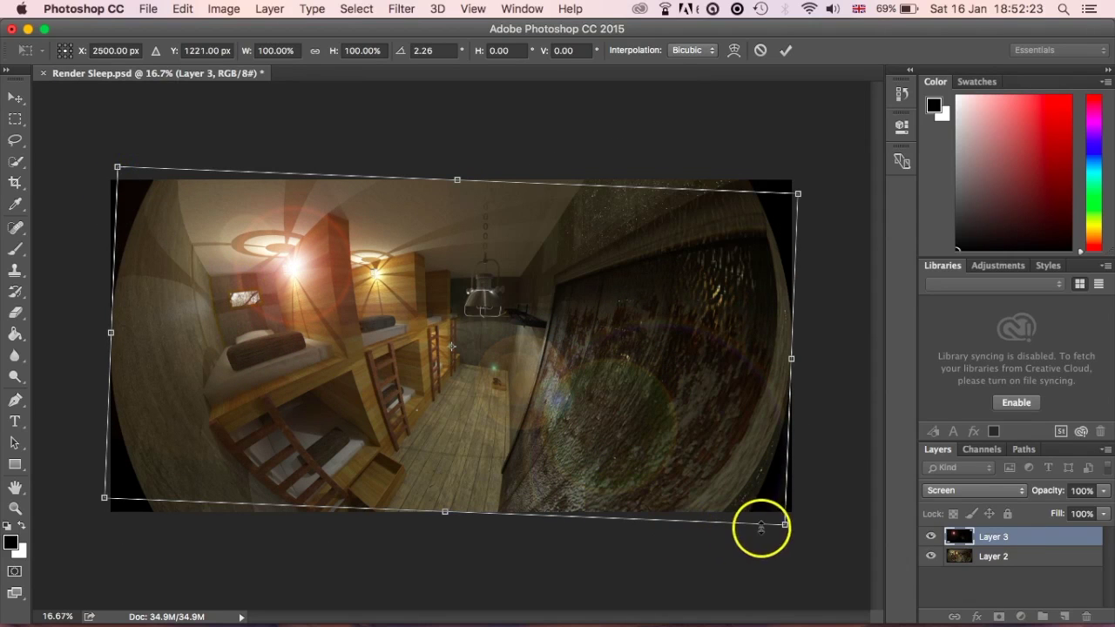
left_click_drag(783, 526, 825, 566)
key("Return")
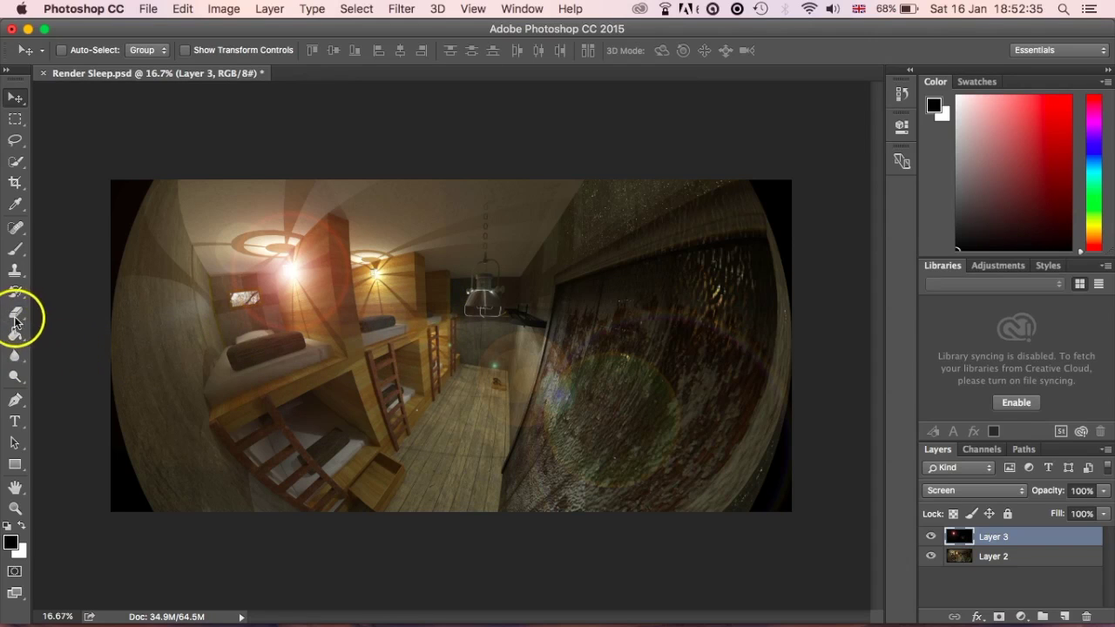
Step: Erase stray flare over the bunk beds and floor with a 105 px eraser
left_click(15, 318)
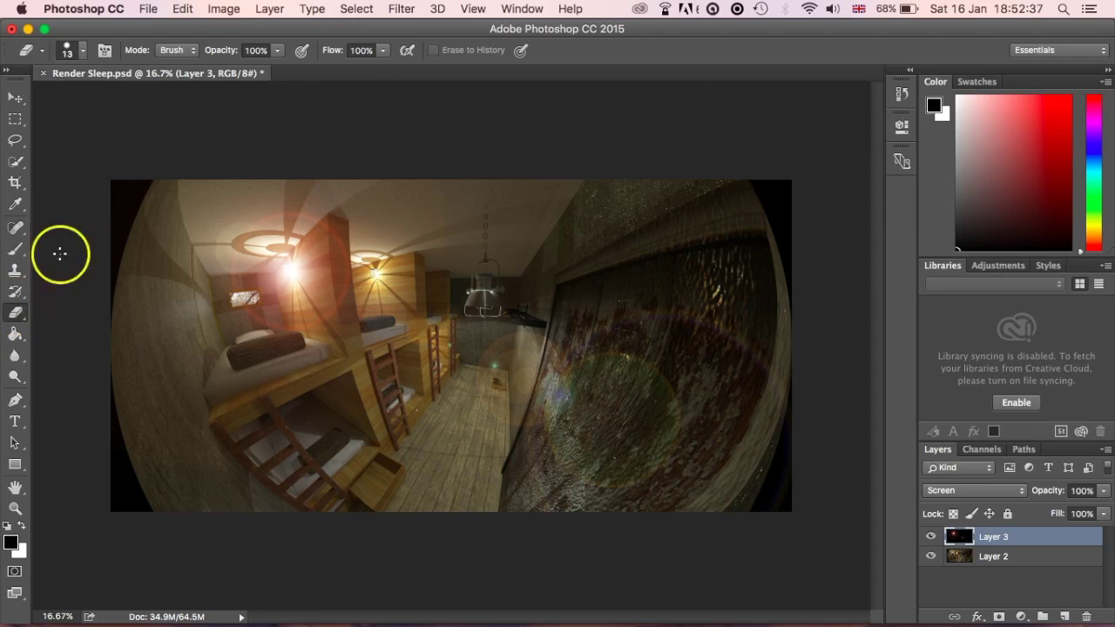
left_click(84, 53)
left_click_drag(98, 100, 144, 101)
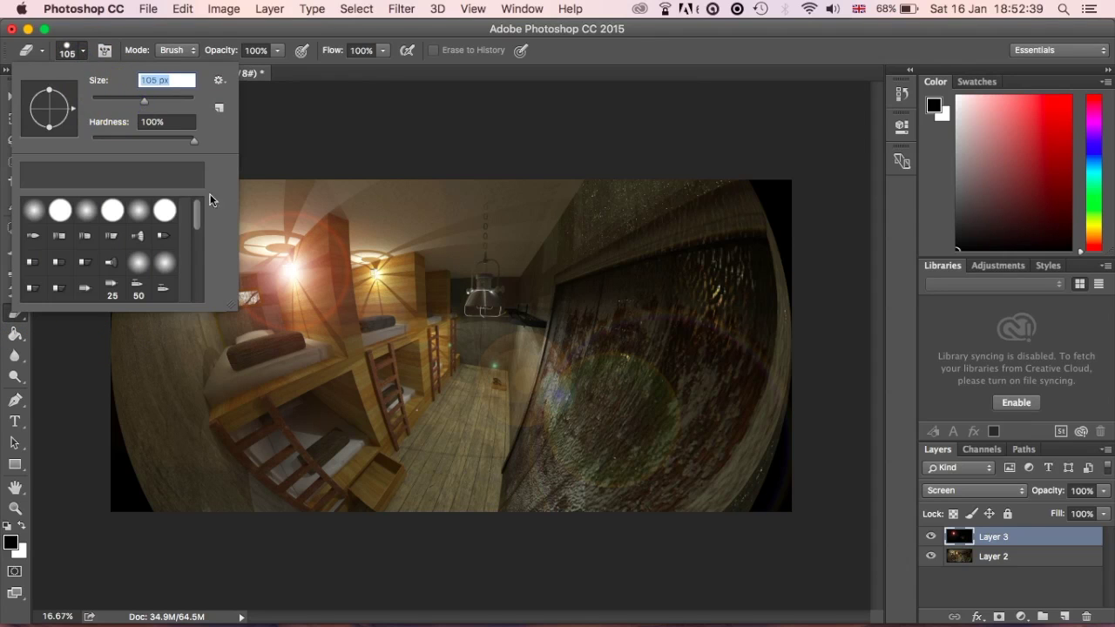
left_click(419, 321)
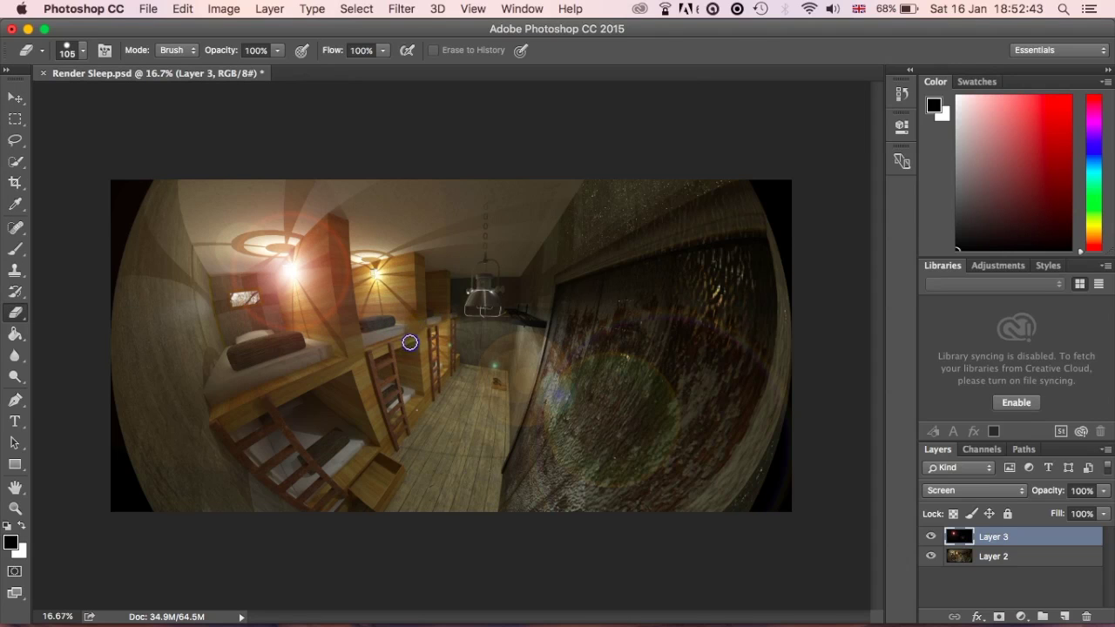
left_click(411, 347)
left_click(418, 293)
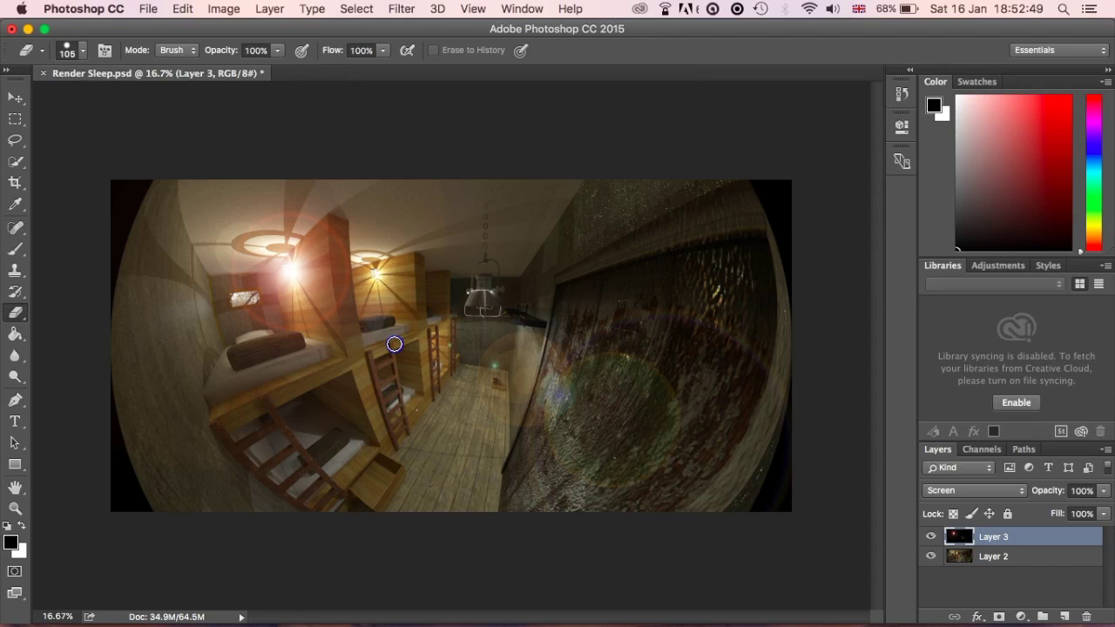
left_click(503, 443)
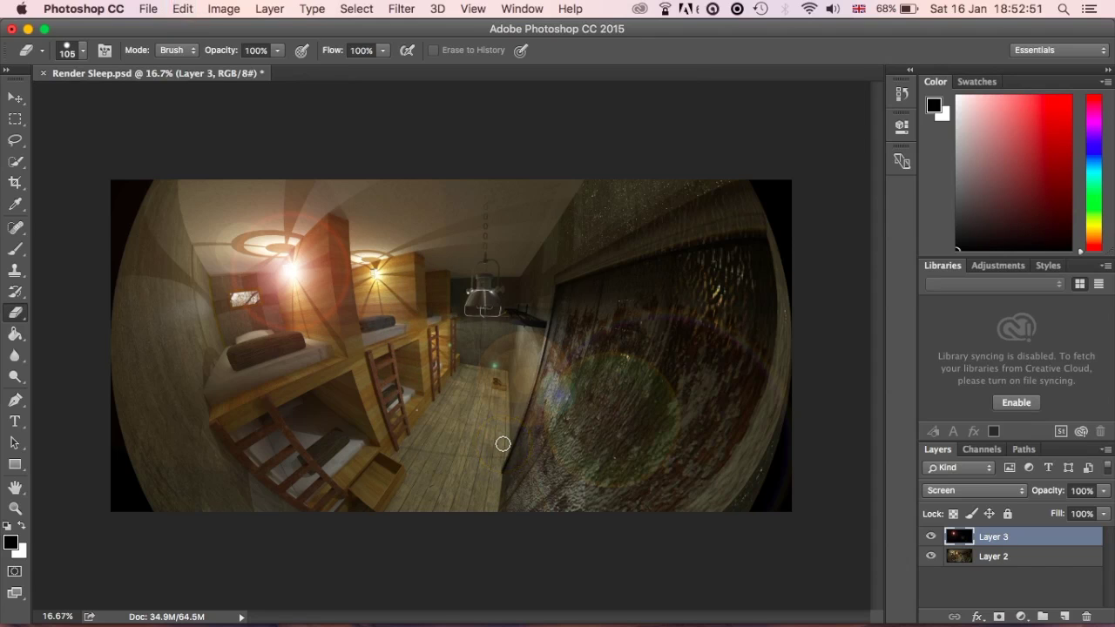
left_click(513, 444)
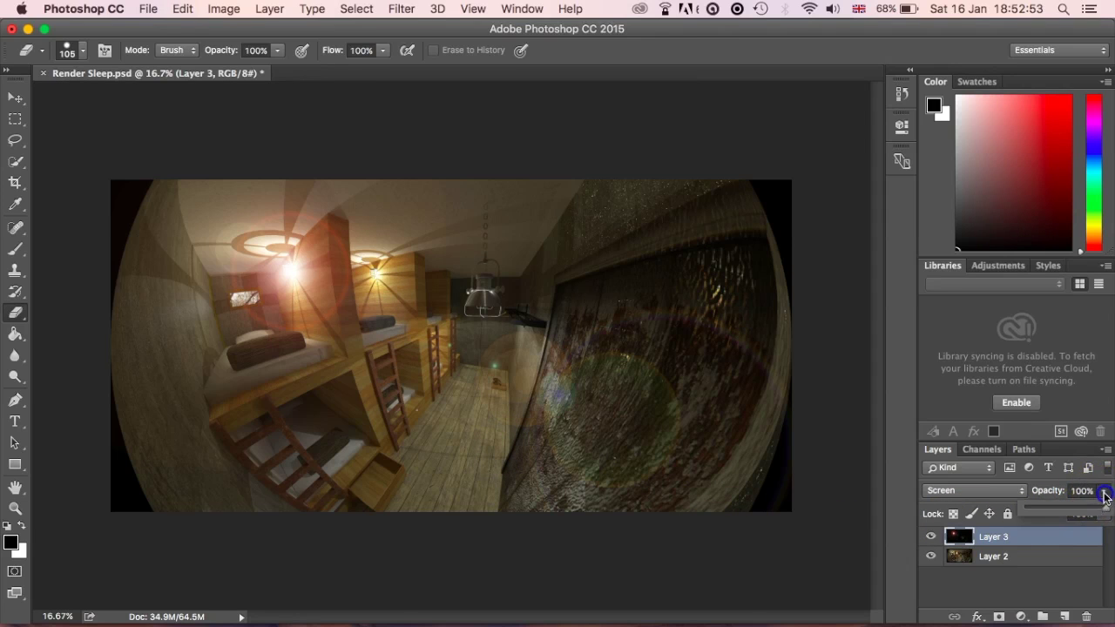
Step: Lower Layer 3's opacity to 49%
left_click(1103, 491)
left_click_drag(1088, 510, 1062, 512)
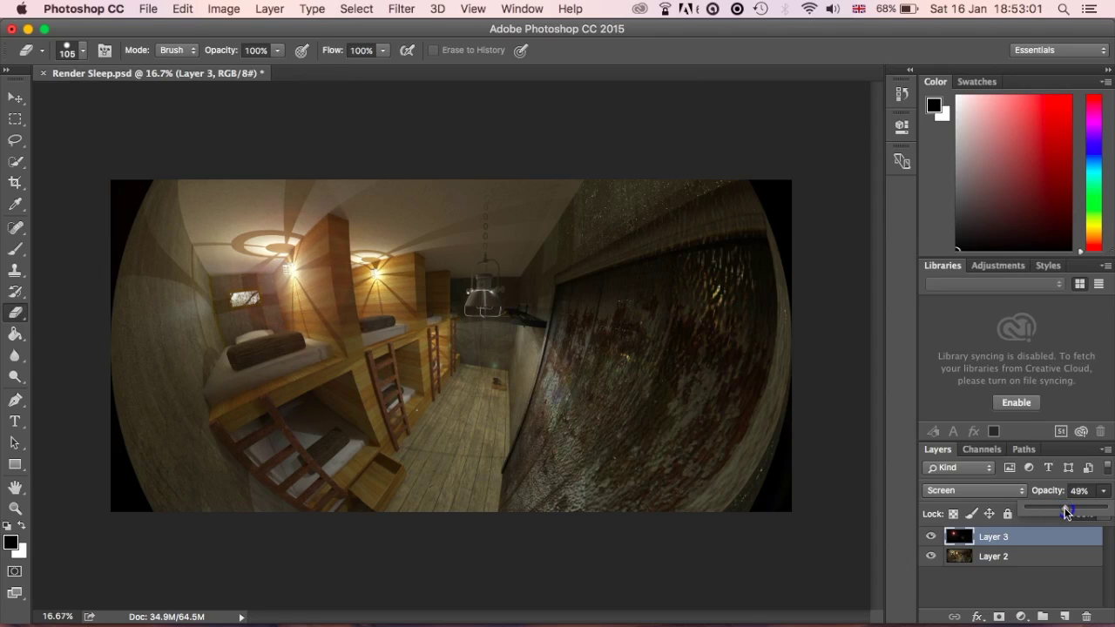
left_click(1064, 509)
Step: Lasso the left light's flare, copy it to Layer 4, and move it over the right wall light
left_click(15, 126)
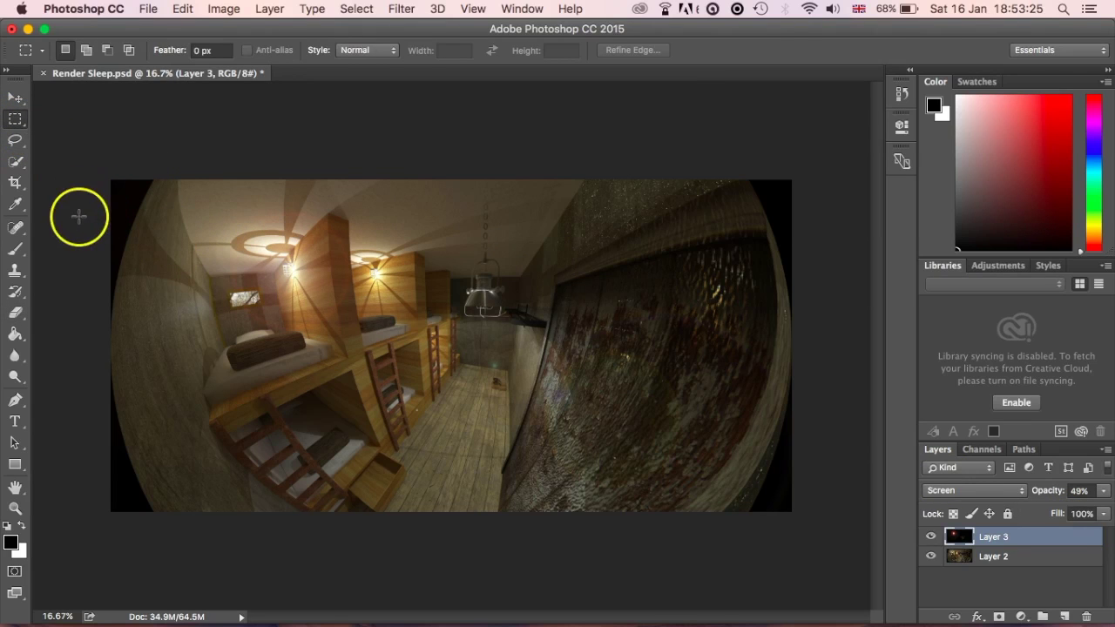
left_click(15, 125)
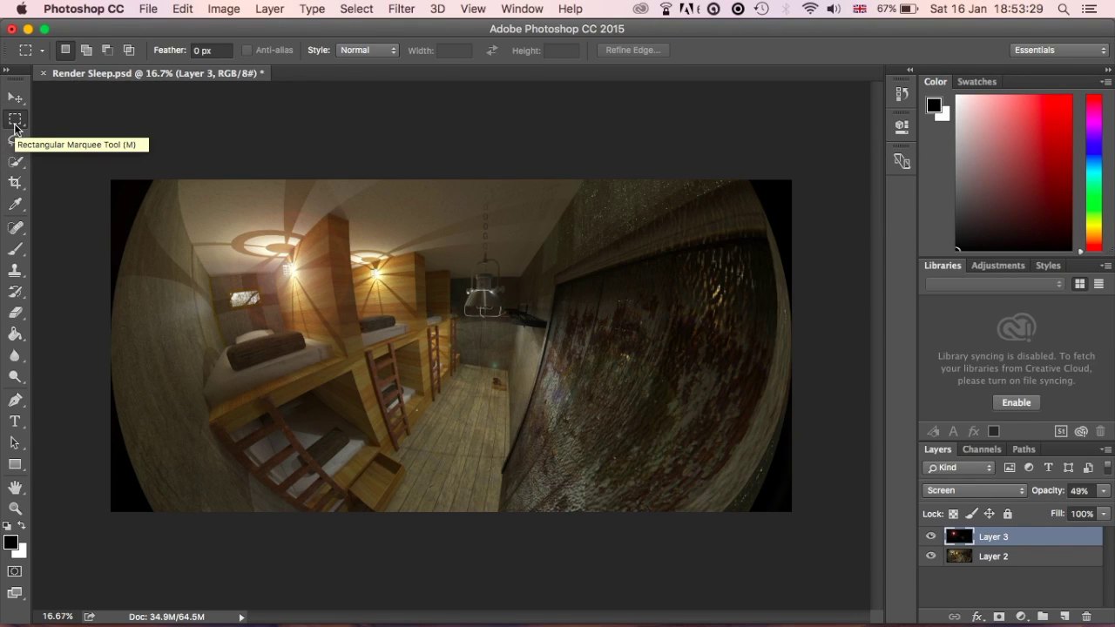
left_click(15, 141)
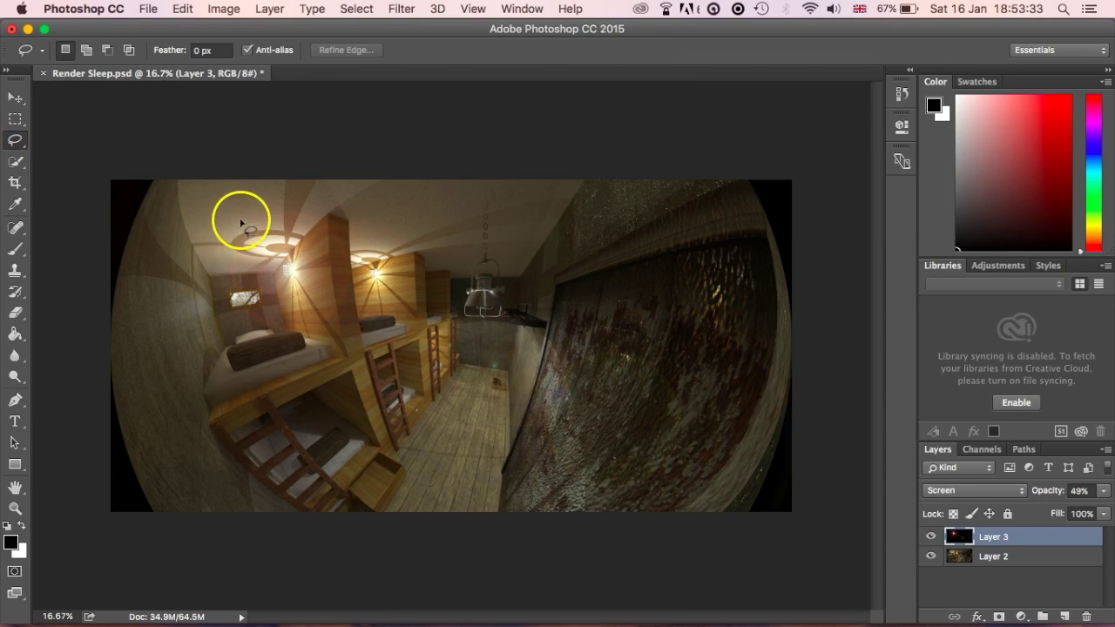
mouse_move(226, 214)
left_mouse_down()
mouse_move(283, 204)
mouse_move(343, 215)
mouse_move(367, 259)
mouse_move(344, 329)
mouse_move(281, 346)
mouse_move(242, 333)
mouse_move(216, 270)
mouse_move(226, 216)
left_mouse_up()
right_click(283, 276)
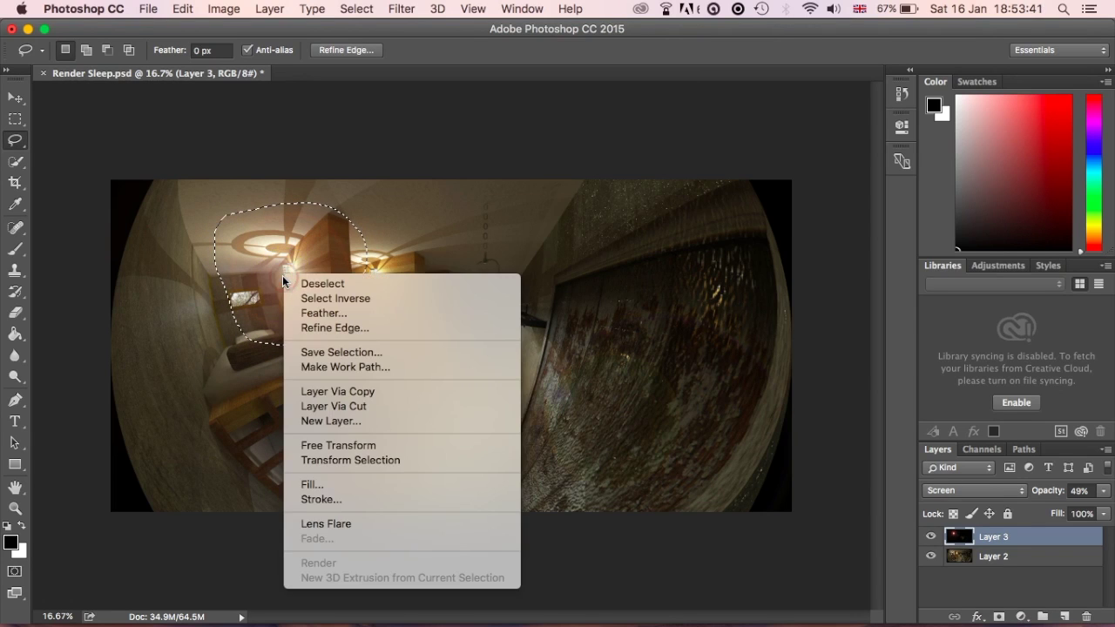
left_click(336, 392)
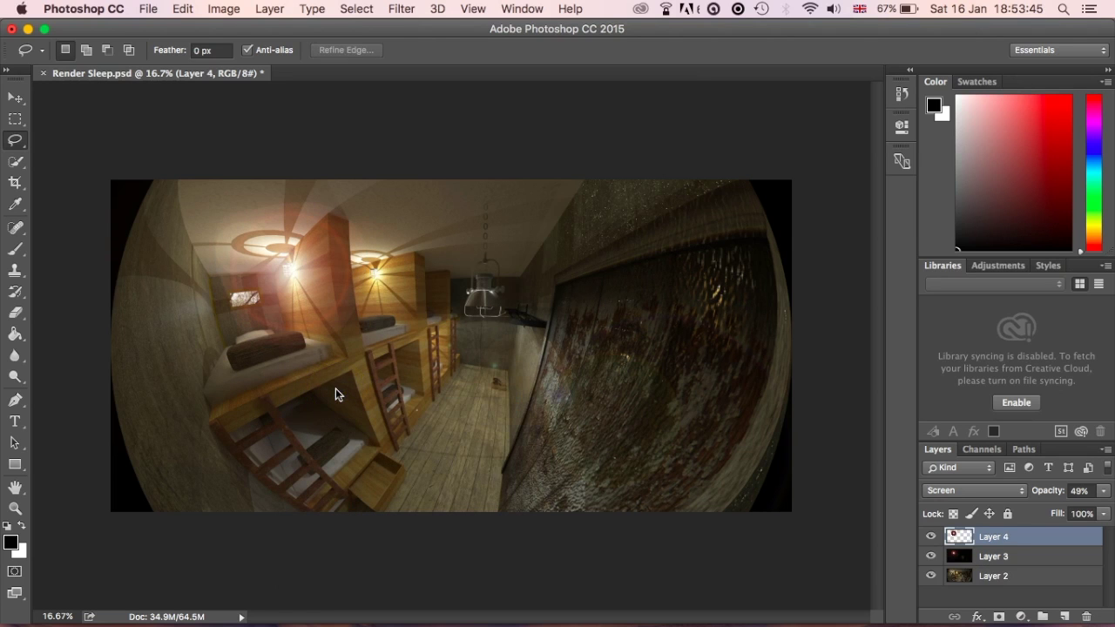
left_click(14, 98)
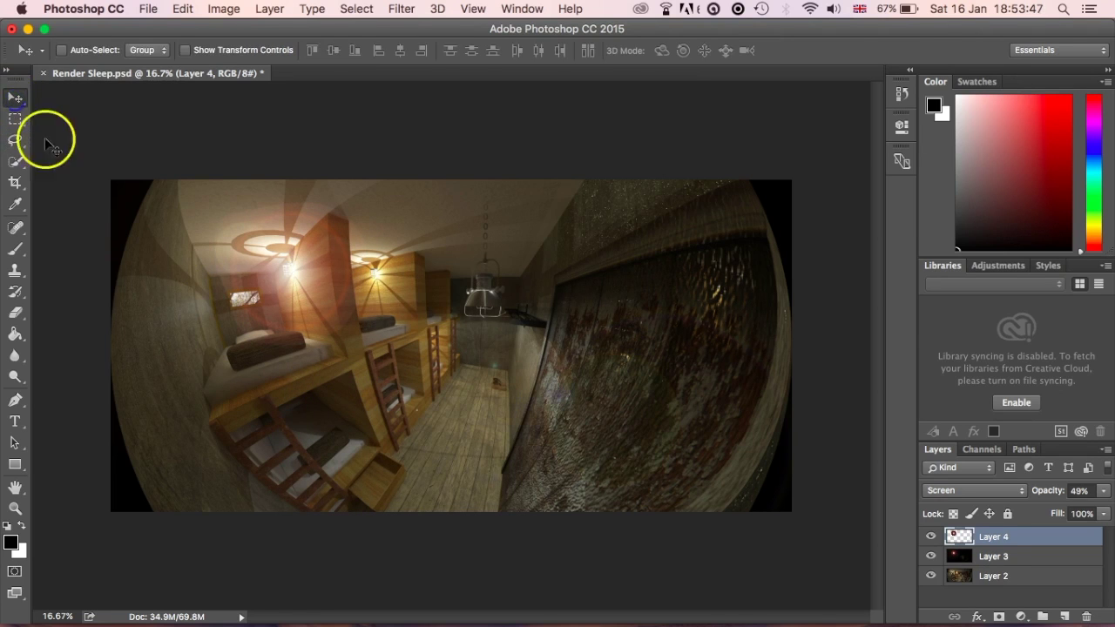
left_click_drag(299, 296, 370, 293)
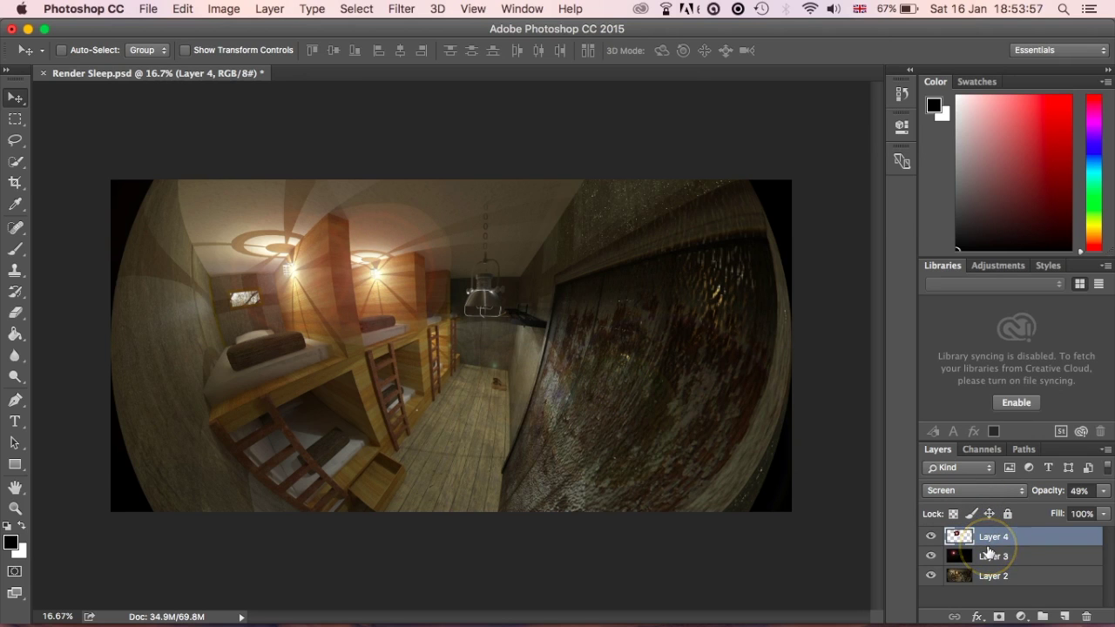
Step: Set Layer 4's copied flare to Lighten blend mode at 62% opacity
left_click(1102, 492)
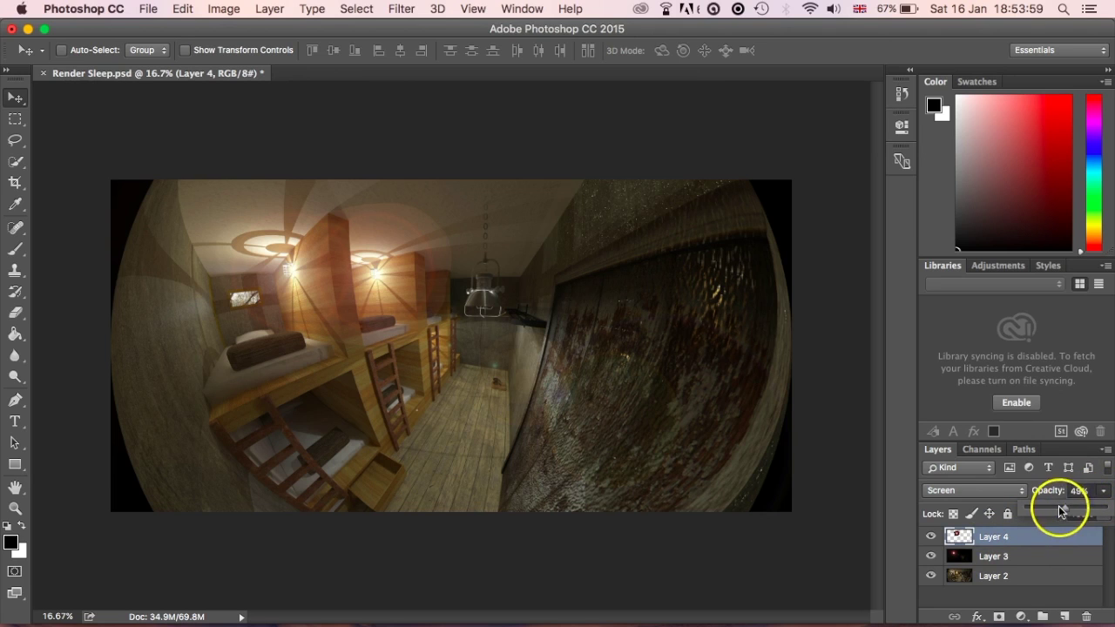
mouse_move(1058, 513)
left_mouse_down()
mouse_move(1033, 513)
mouse_move(1061, 510)
left_mouse_up()
left_click(967, 490)
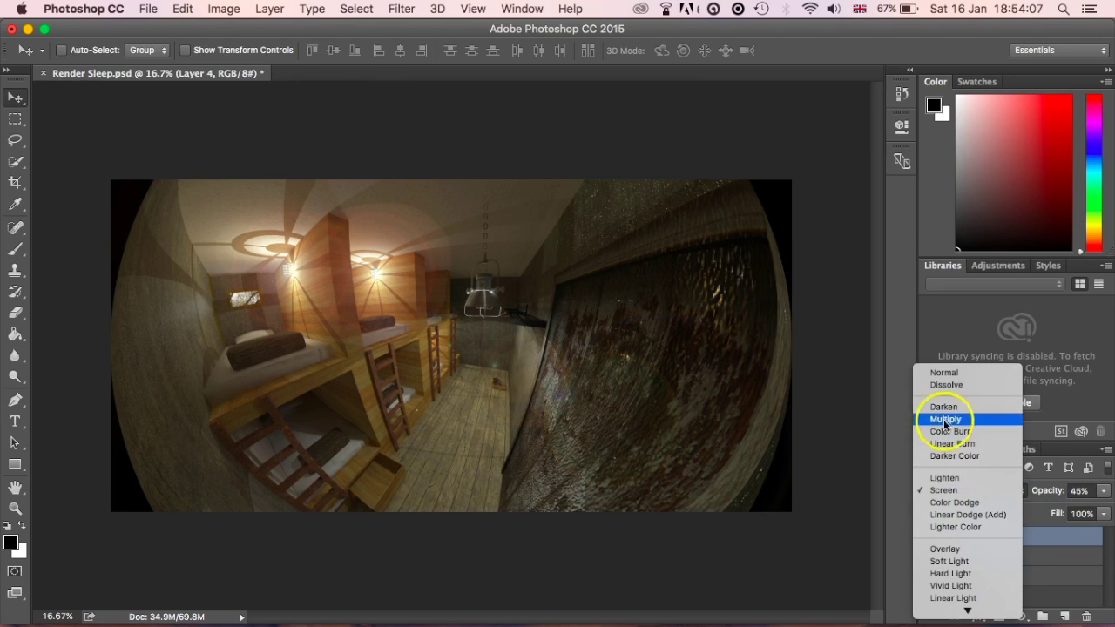
left_click(962, 485)
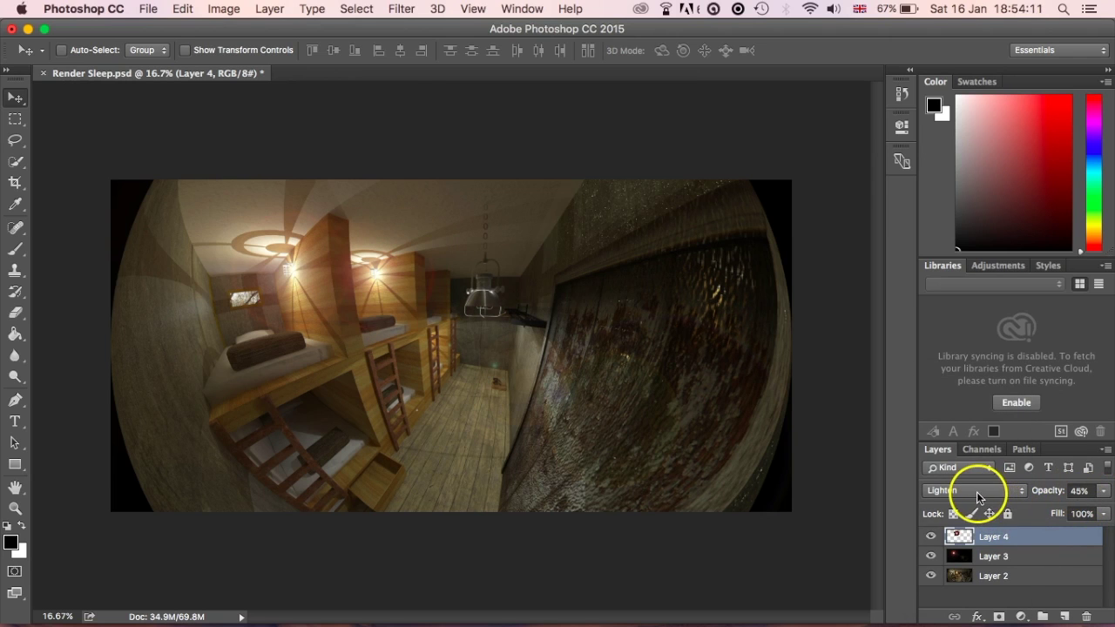
left_click(1103, 490)
left_click_drag(1063, 508, 1075, 516)
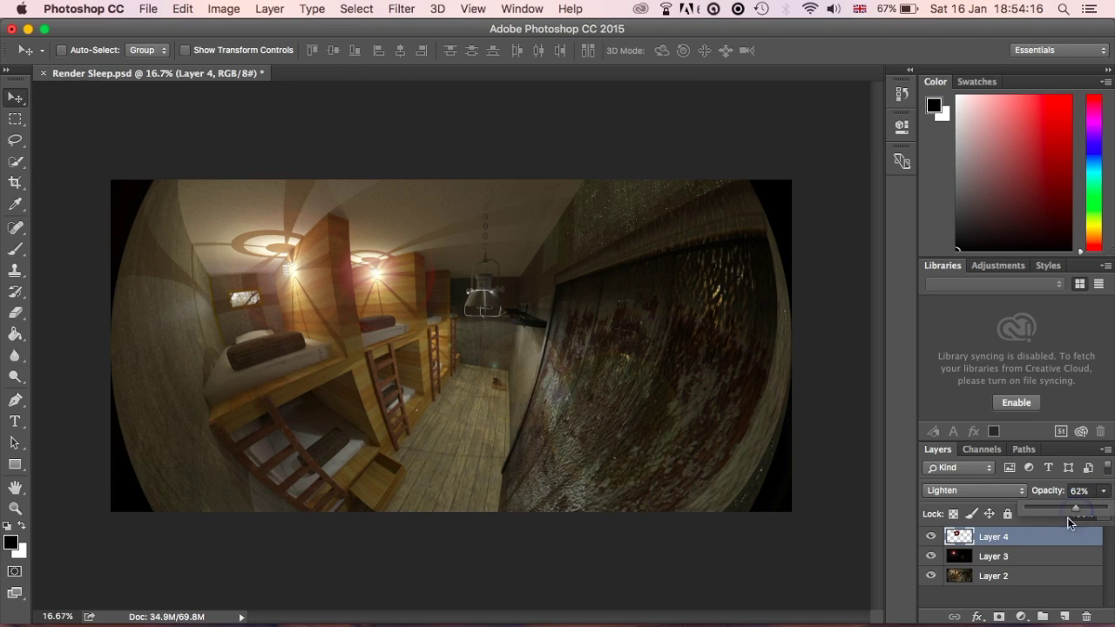
left_click(15, 119)
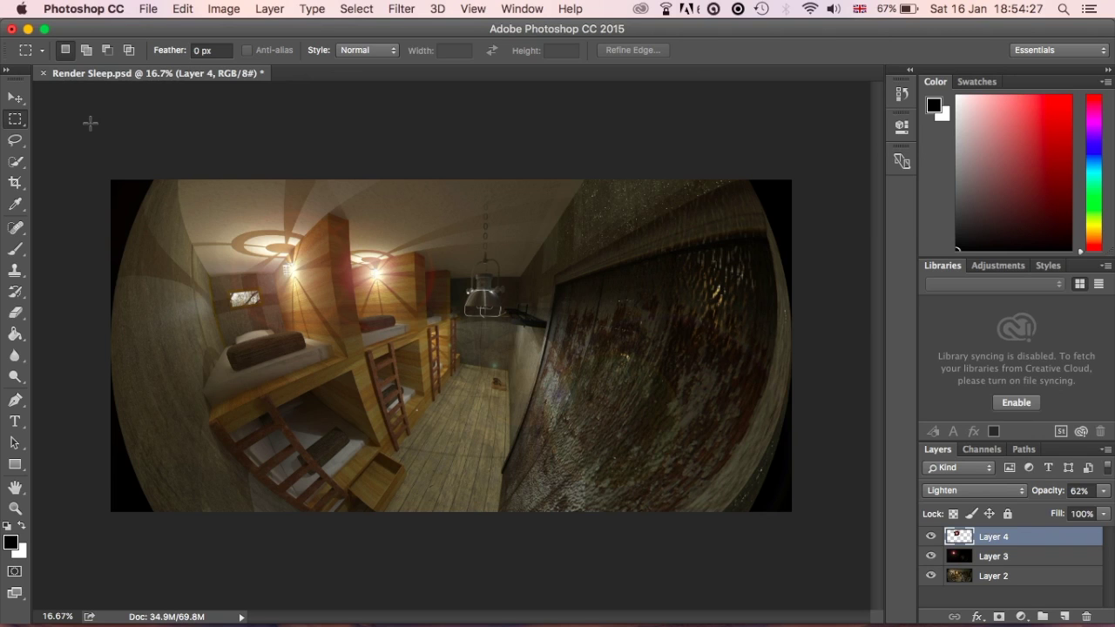
left_click(95, 217)
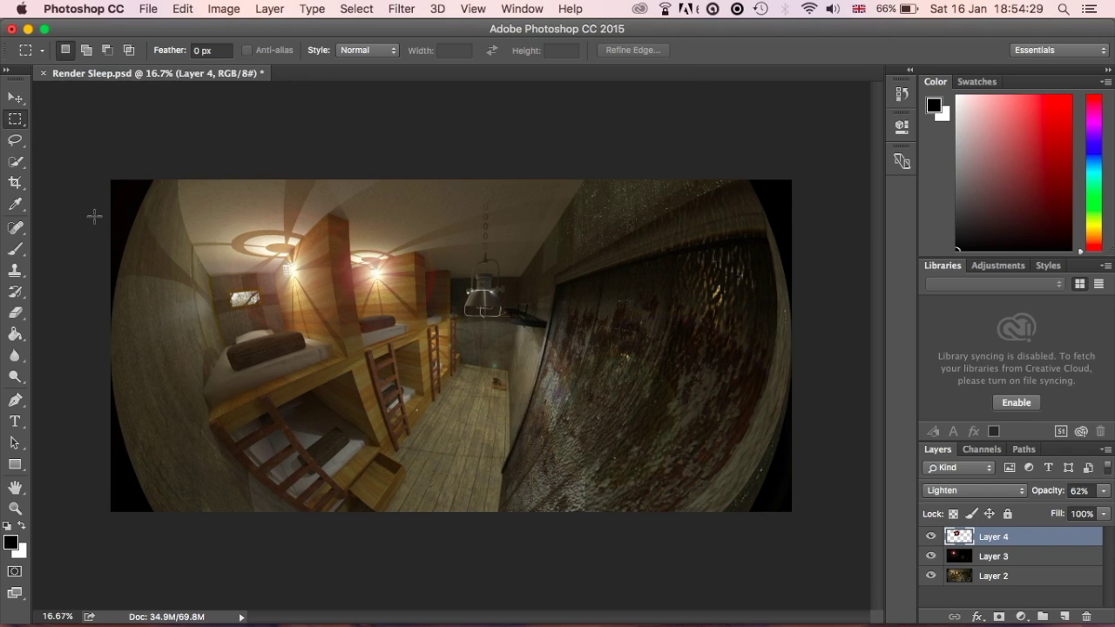